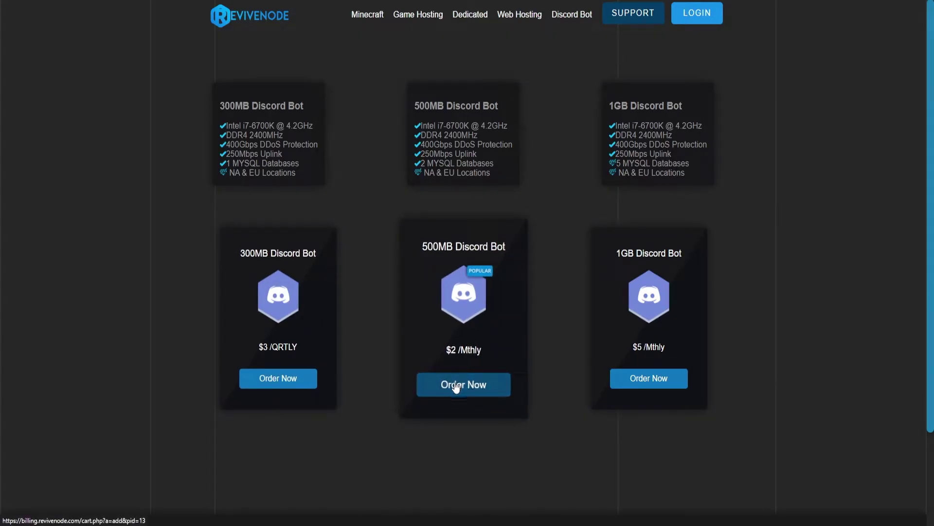
- Order the 500MB Discord Bot Hosting plan with the NodeJS (12, 14, 15, 16, 17) runtime
click(457, 387)
scroll(309, 313, down, 3)
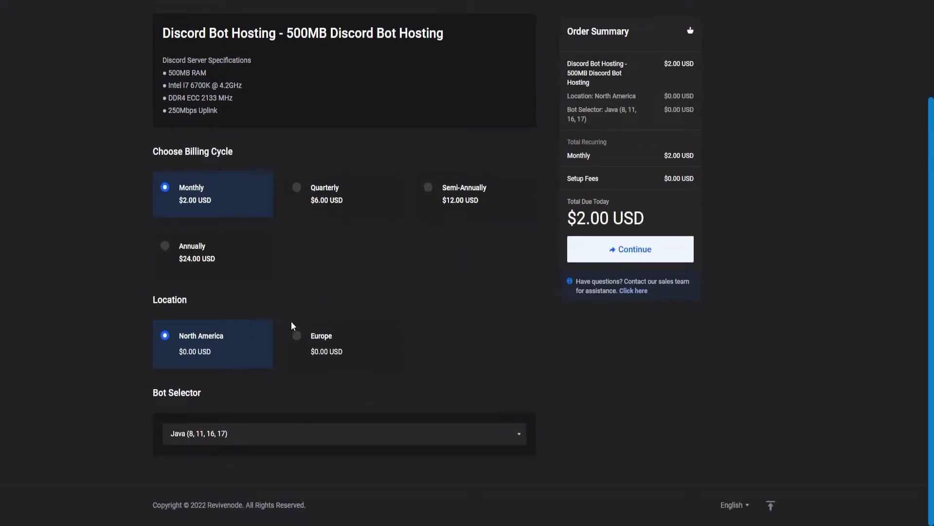
click(204, 439)
click(184, 472)
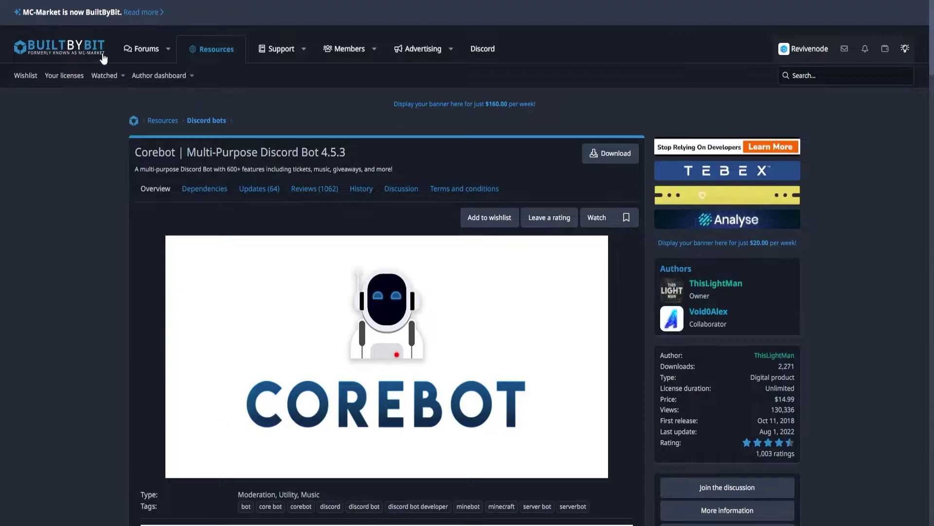
- Download Corebot 4.5.3 from its BuiltByBit resource page as Corebot-MCM.zip
click(600, 159)
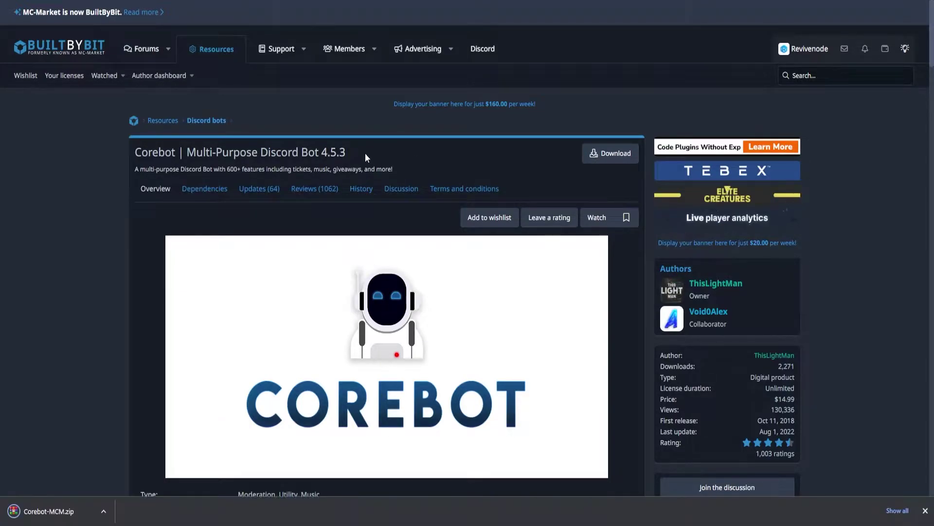
drag(365, 153, 322, 152)
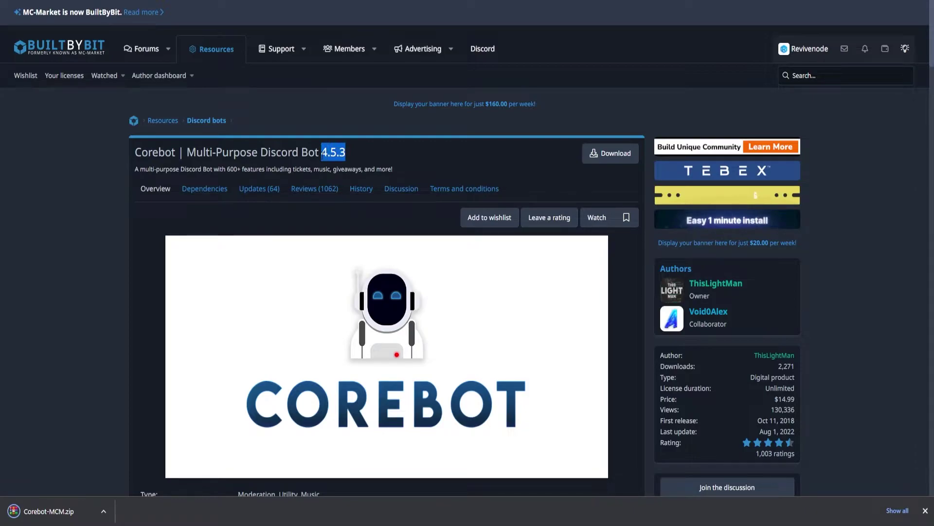
click(355, 155)
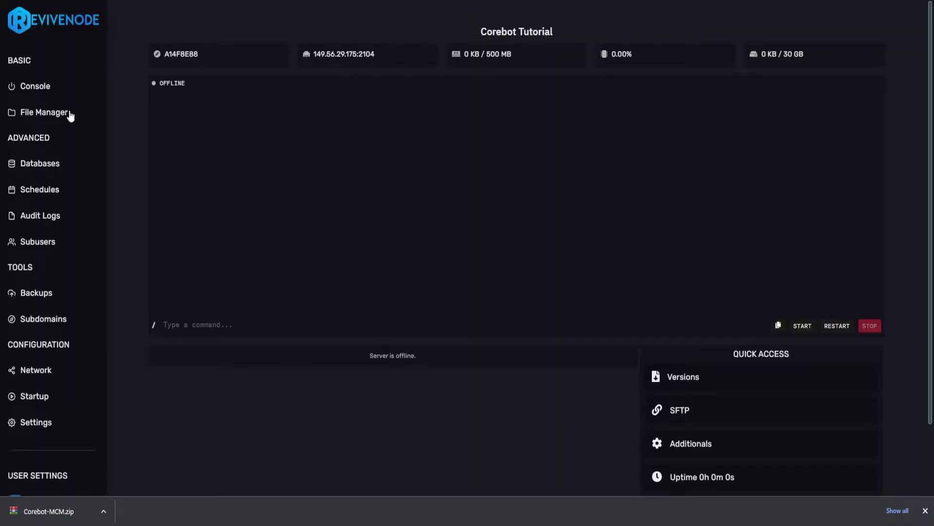
- Upload Corebot-MCM.zip into the server's File Manager and unarchive it
click(68, 113)
drag(49, 511, 365, 243)
click(926, 512)
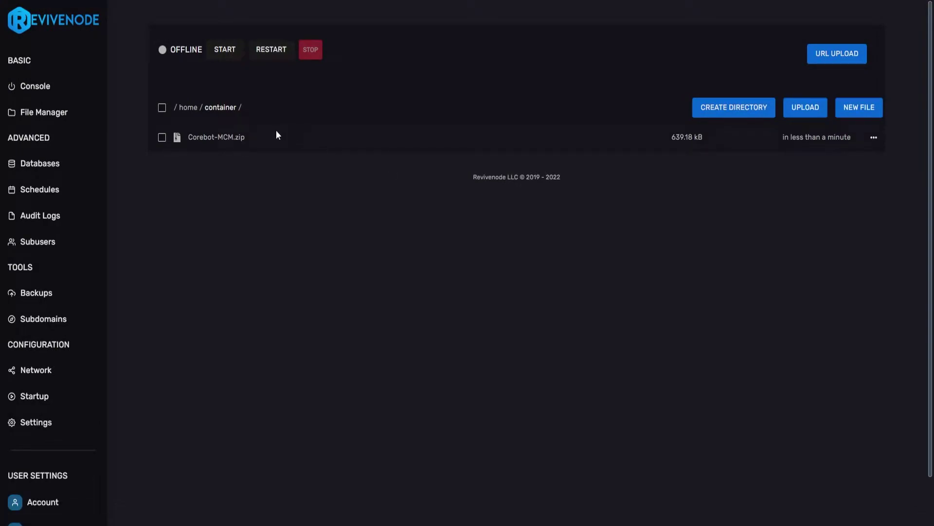
right_click(240, 133)
click(202, 237)
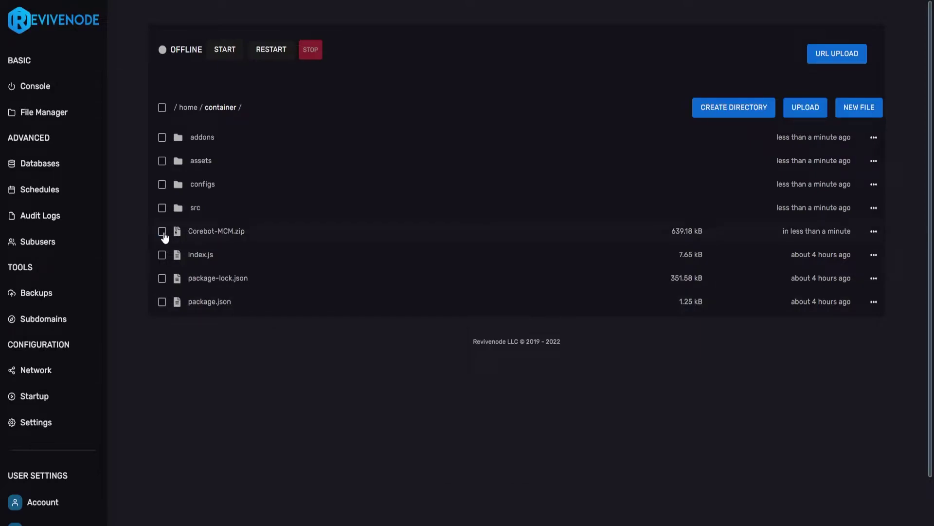
- Delete Corebot-MCM.zip and open configs/config.yml for editing
click(162, 231)
click(510, 498)
click(635, 207)
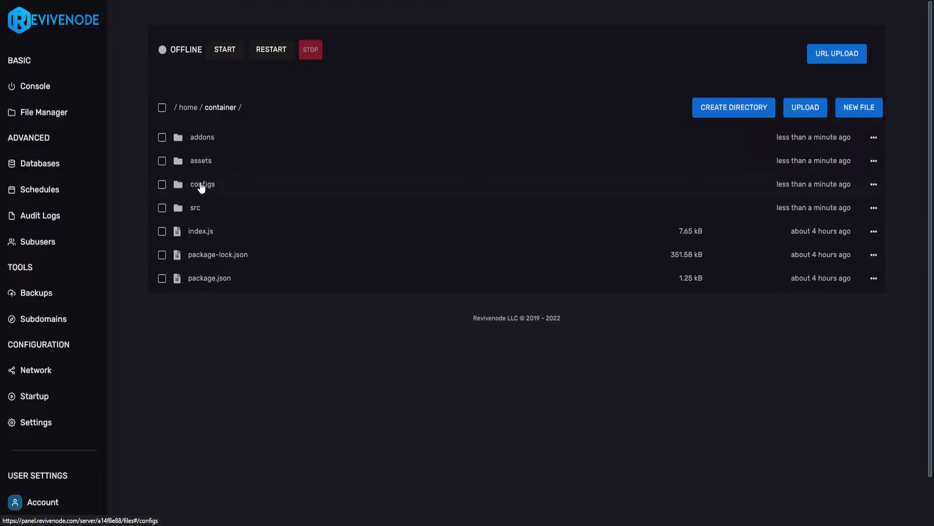
click(202, 185)
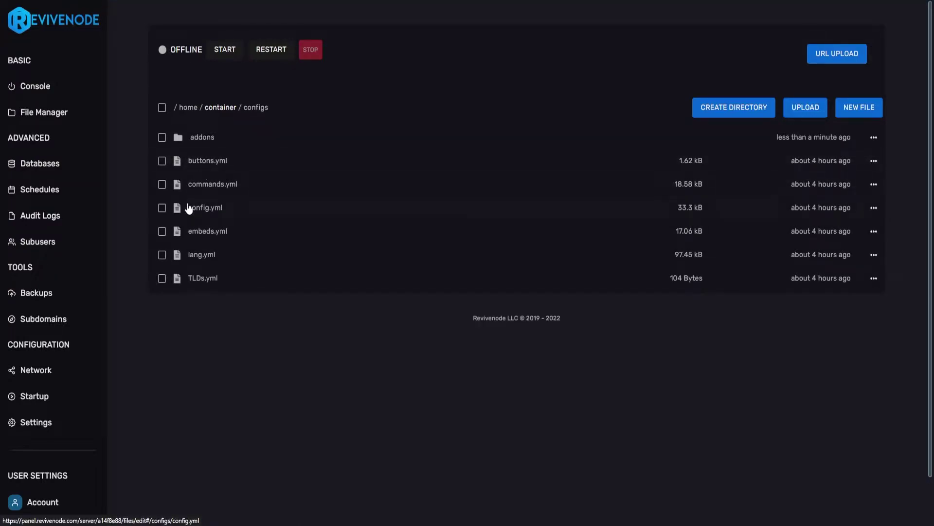
click(203, 217)
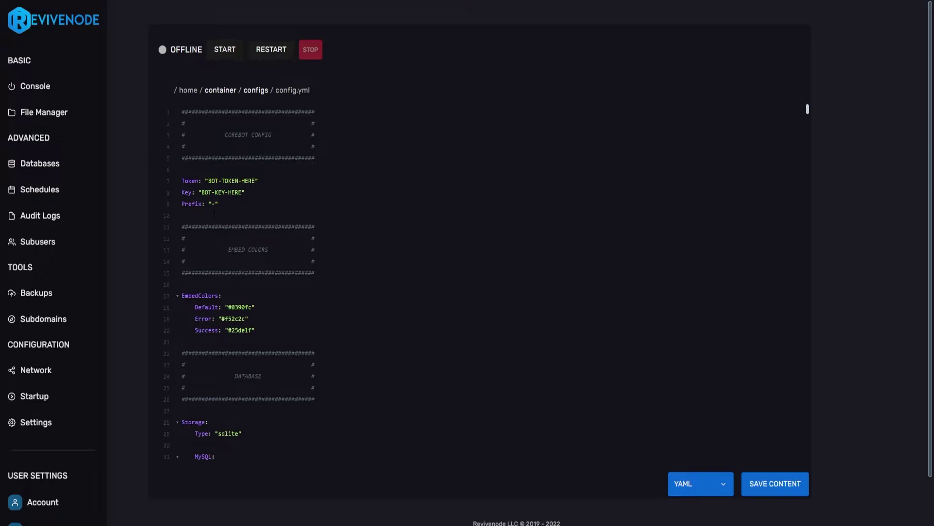
- Replace the BOT-KEY-HERE placeholder on config.yml's Key line with the pasted licence key
drag(245, 193, 168, 196)
drag(258, 181, 143, 185)
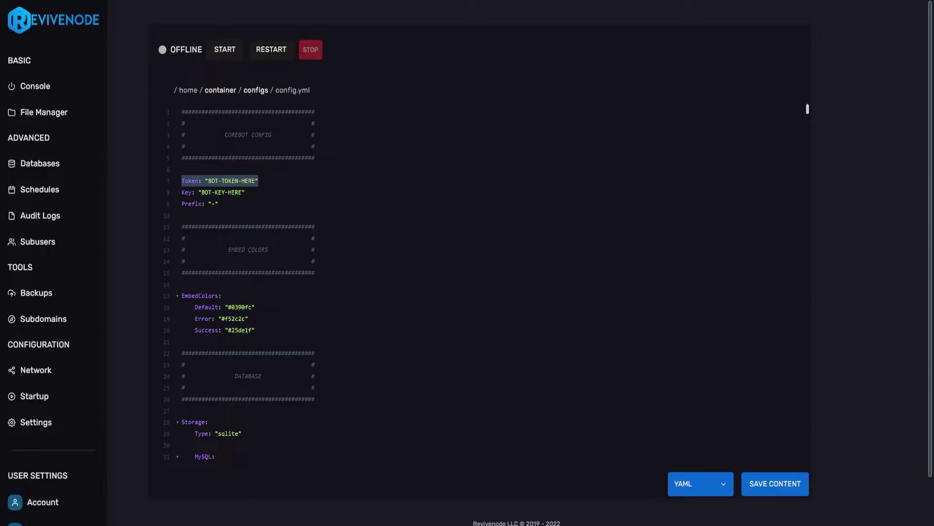
drag(242, 192, 203, 192)
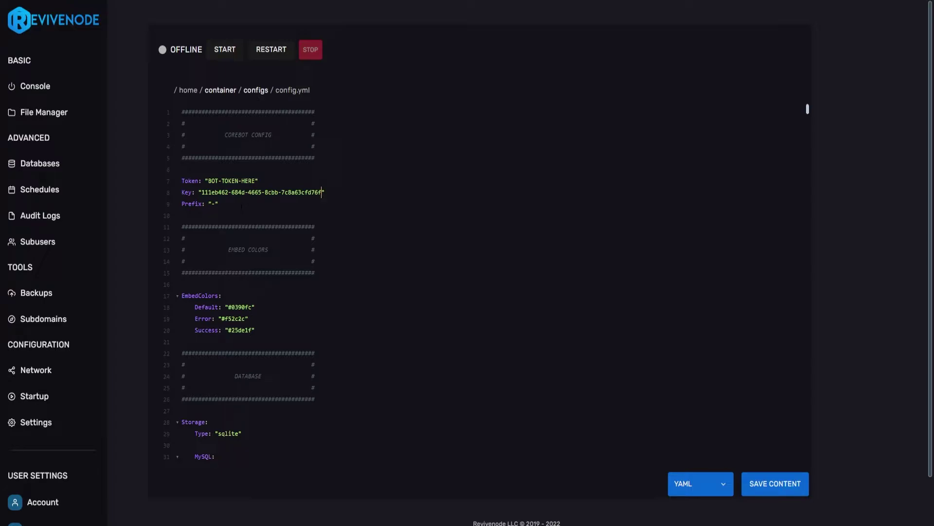
drag(209, 181, 249, 181)
click(216, 181)
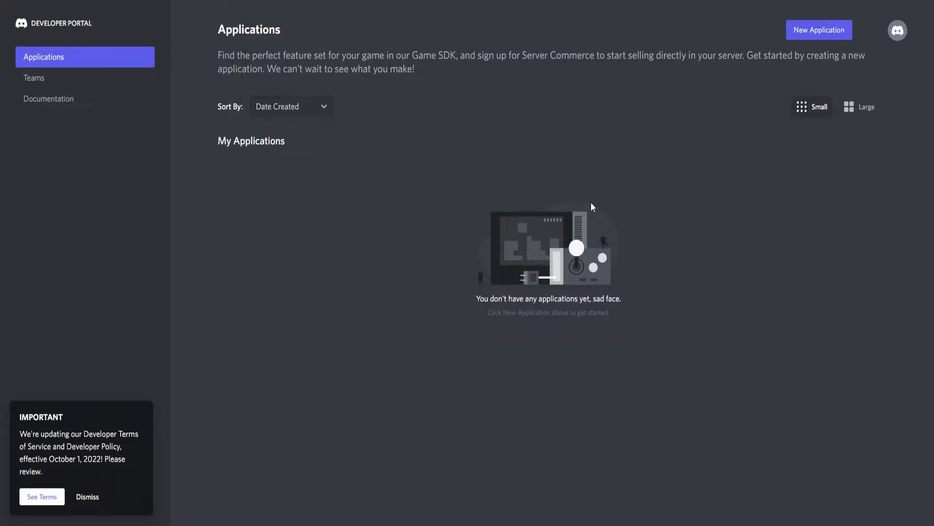
- Create a new Discord application named 'Revive Bot', accepting the developer terms
click(820, 30)
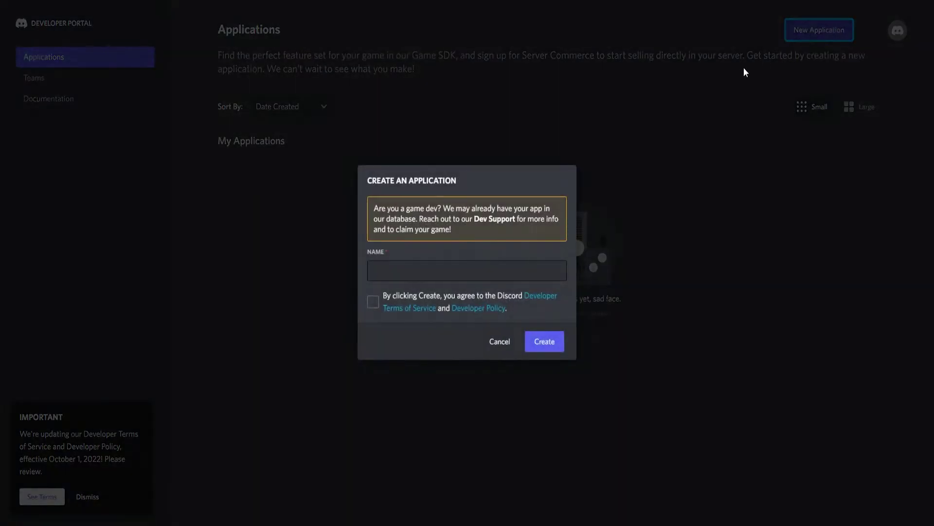
text(Revive Bot)
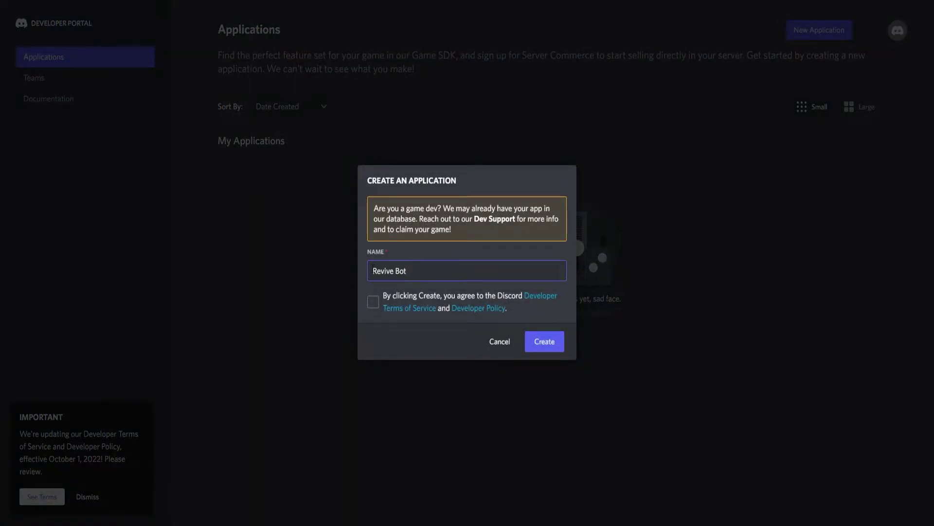
drag(372, 271, 423, 273)
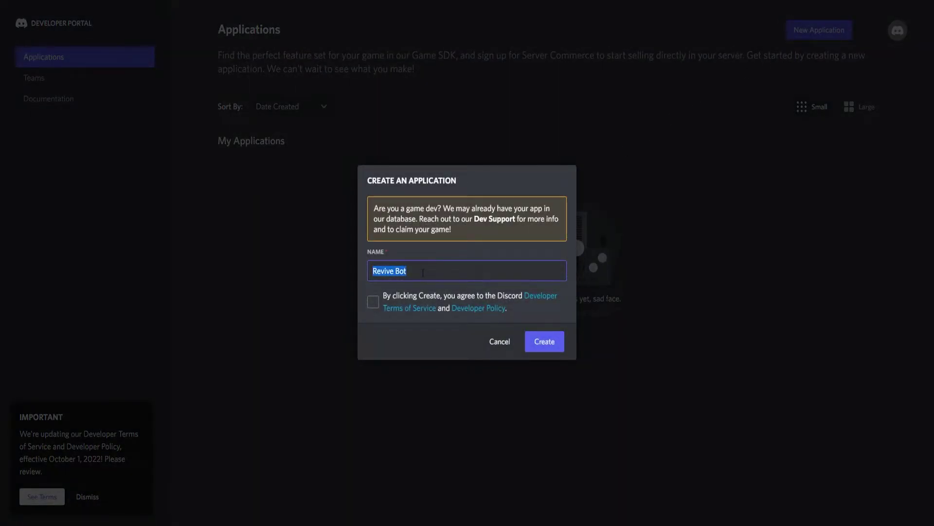
click(372, 304)
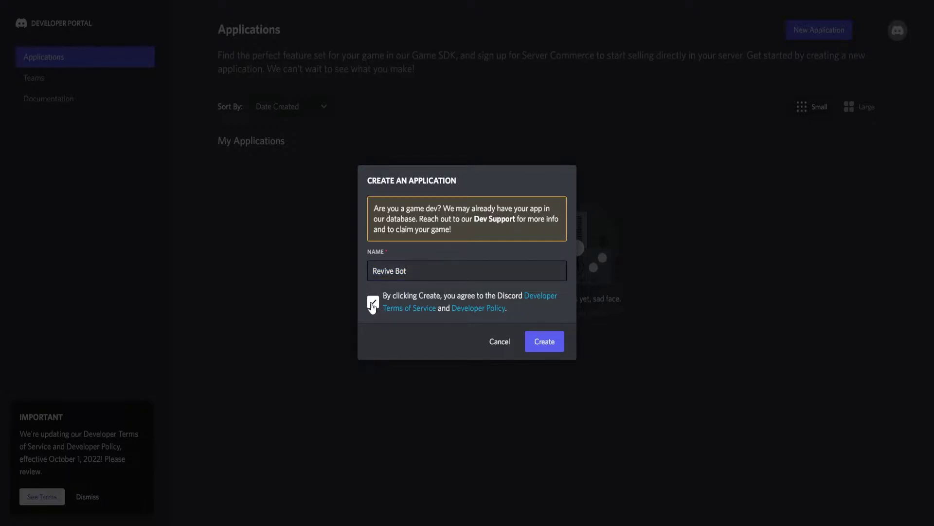
click(555, 347)
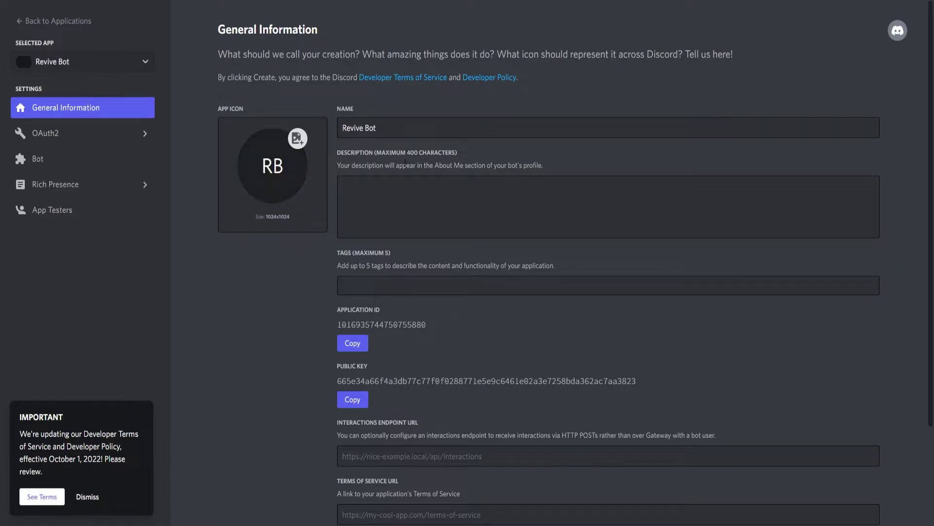
- Add a bot user to Revive Bot from its Bot settings page
double_click(370, 128)
drag(338, 324, 430, 323)
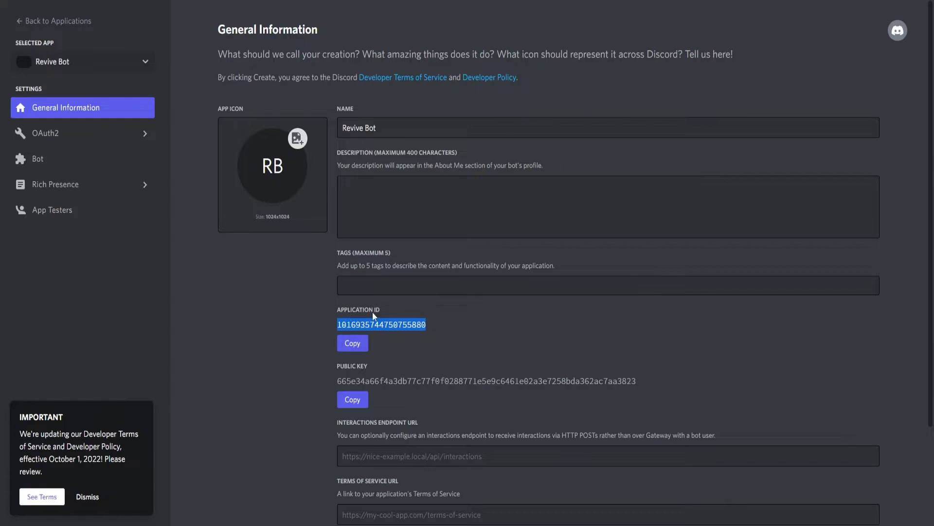
click(55, 109)
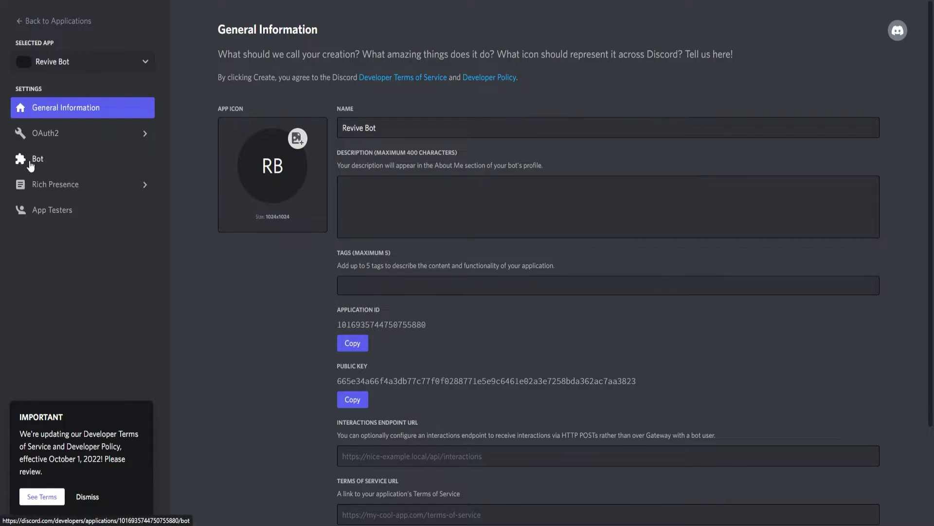
click(27, 161)
click(857, 132)
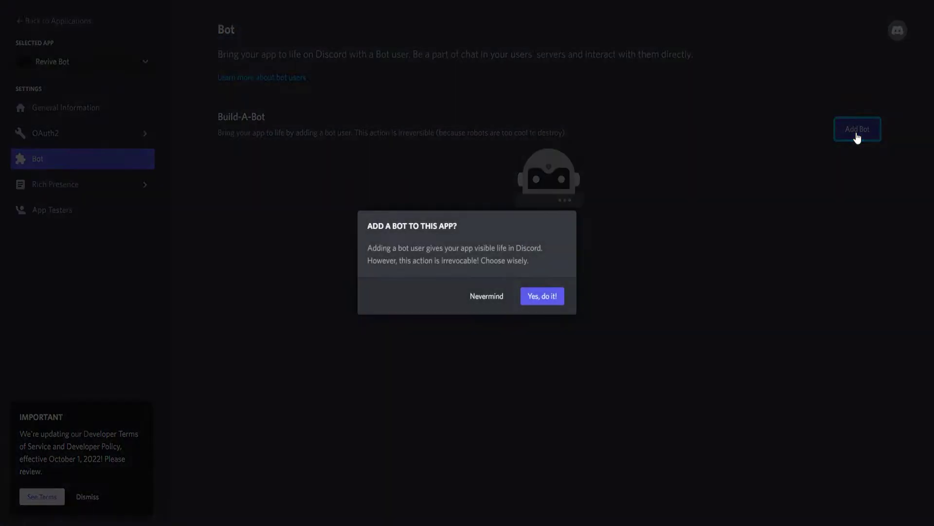
click(558, 297)
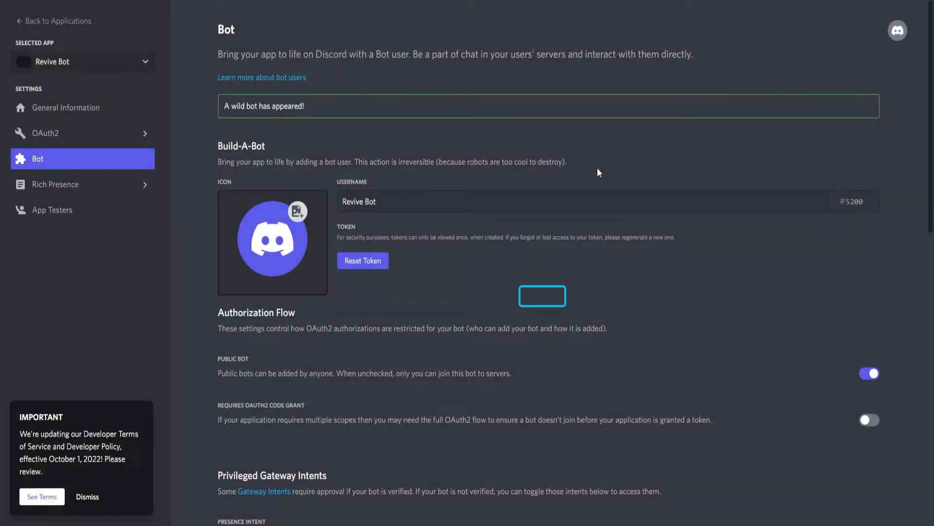
- Reset Revive Bot's token and select the newly generated token for copying
click(362, 257)
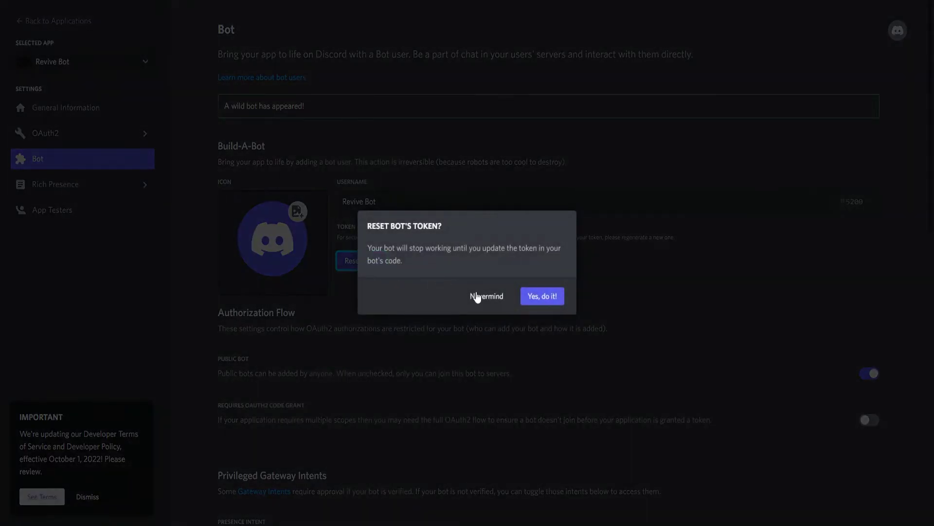
click(552, 301)
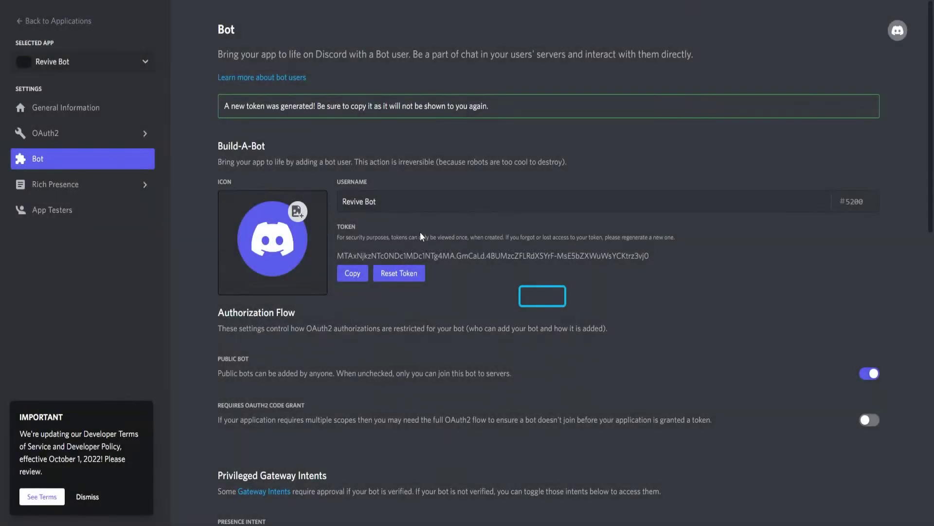
double_click(404, 255)
triple_click(404, 256)
key(ctrl+c)
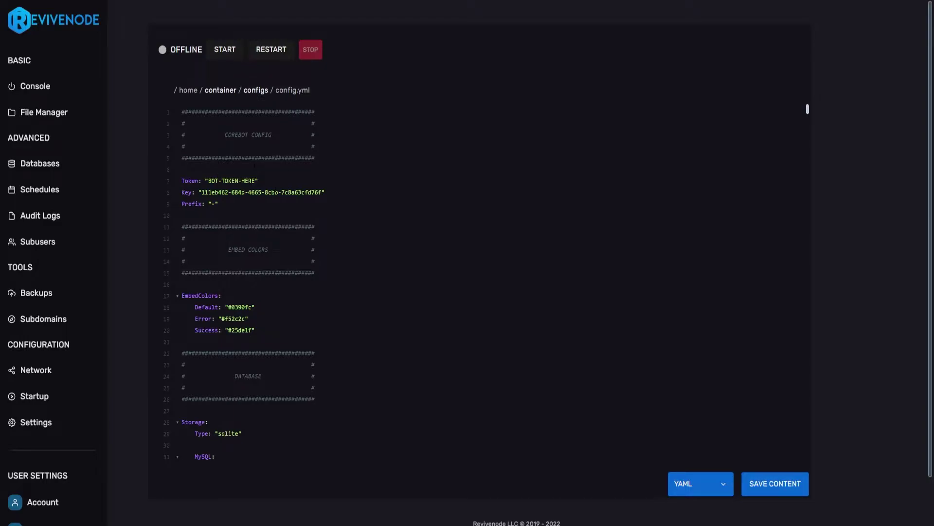
- Paste the new bot token over BOT-TOKEN-HERE in config.yml and save the file
drag(255, 181, 209, 181)
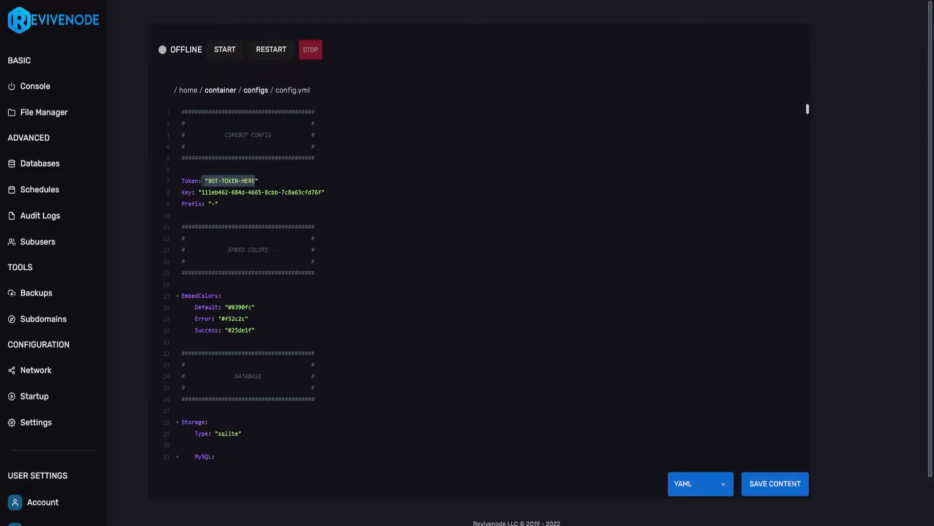
key(ctrl+v)
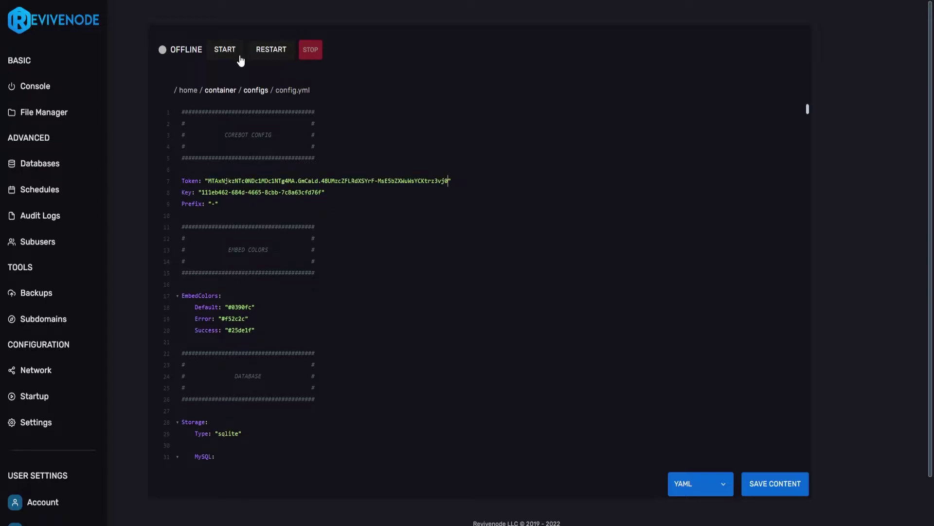
click(774, 484)
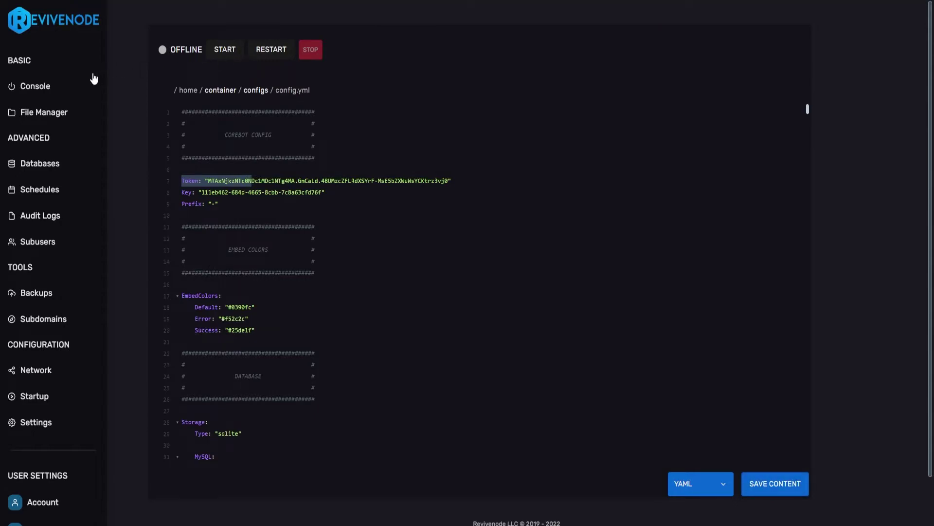
- Enable and save Revive Bot's Presence, Server Members and Message Content intents
click(59, 91)
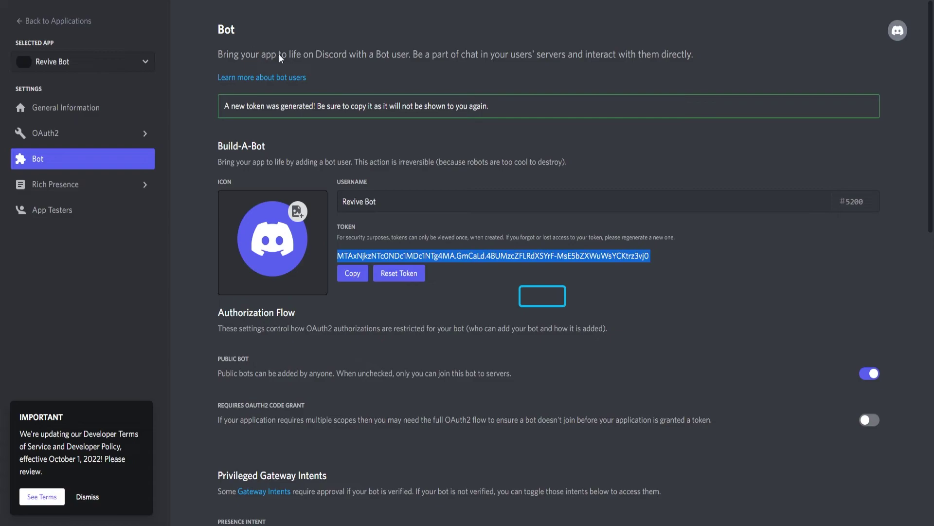
scroll(728, 268, down, 3)
scroll(728, 267, down, 1)
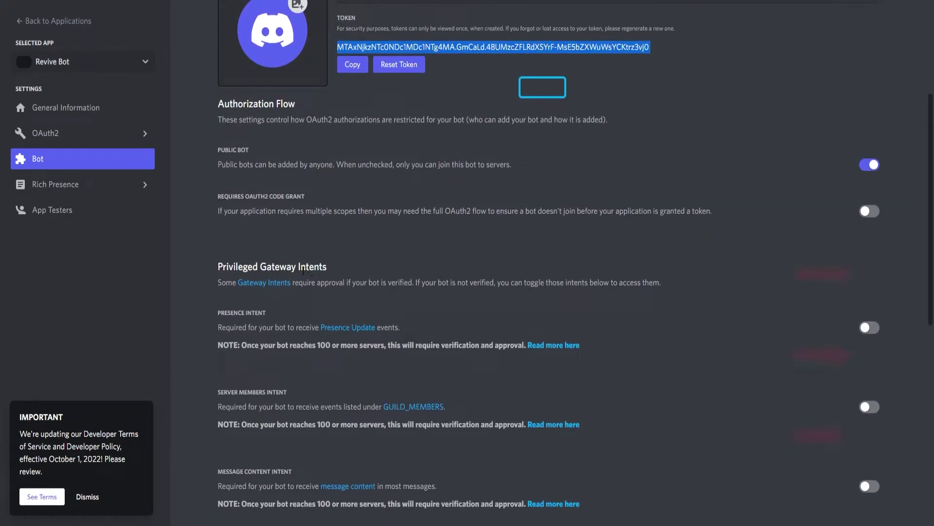
scroll(303, 270, down, 1)
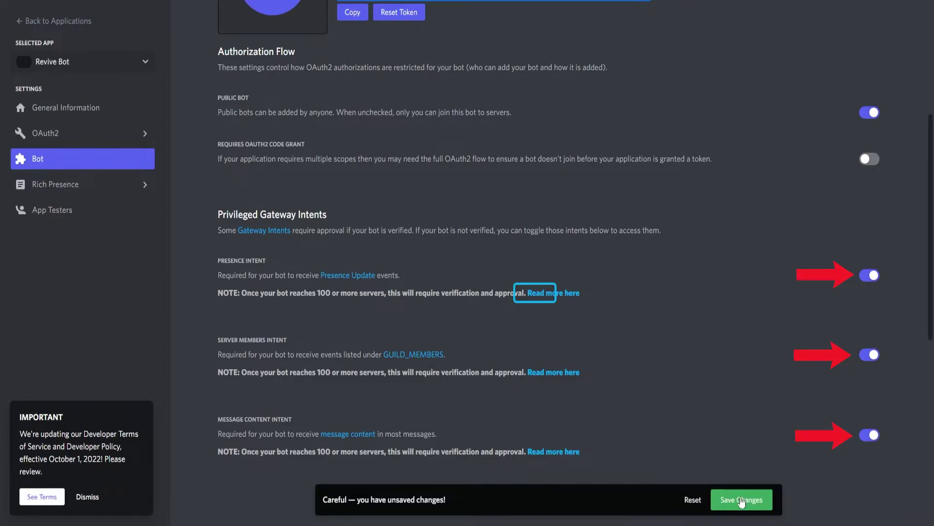
click(741, 502)
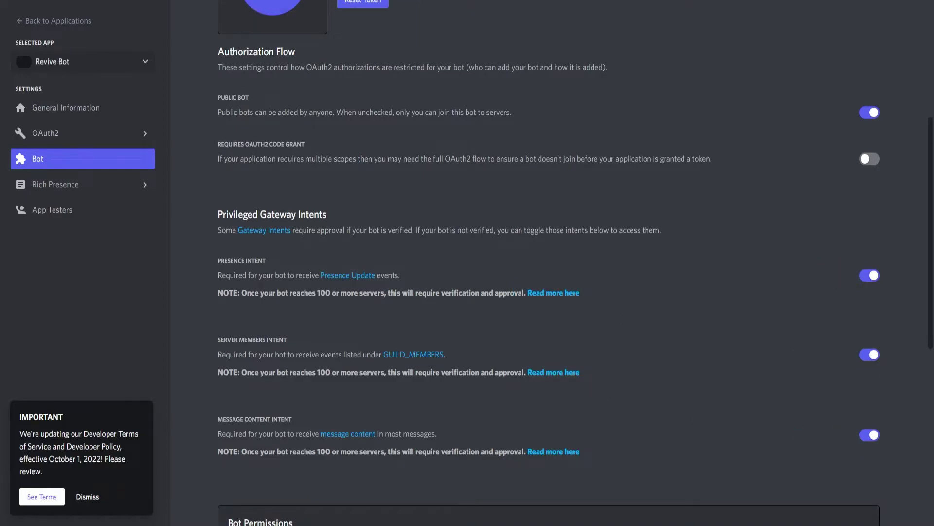
click(45, 114)
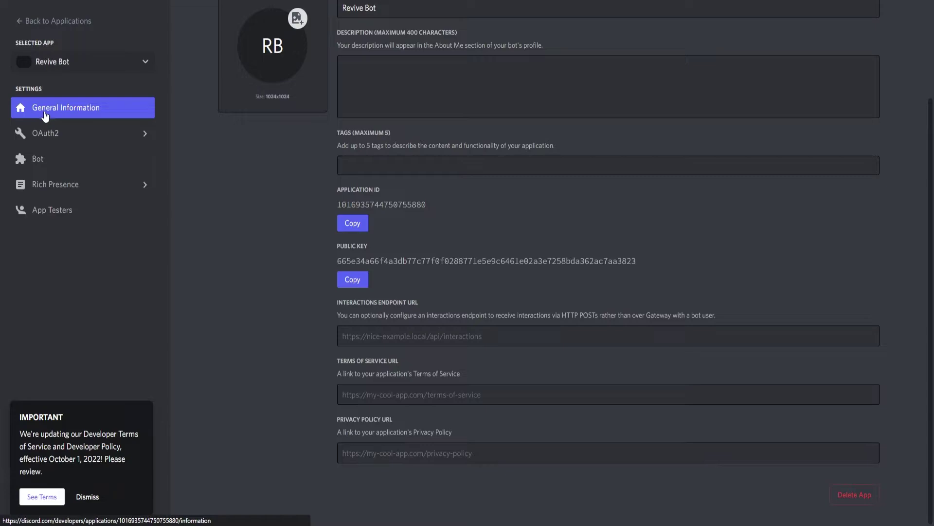
- Write the OAuth2 invite URL in Notepad with Revive Bot's application ID as client_id
double_click(369, 205)
key(ctrl+c)
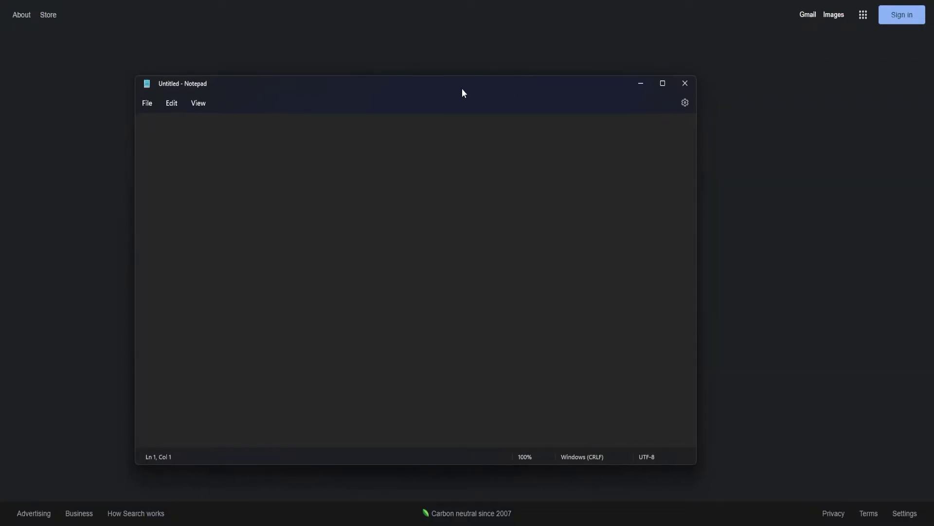
text(https://discord.com/api/oauth2/authorize?client_id=123456789012345678&permissions=0&scope=bot%20applications.commands)
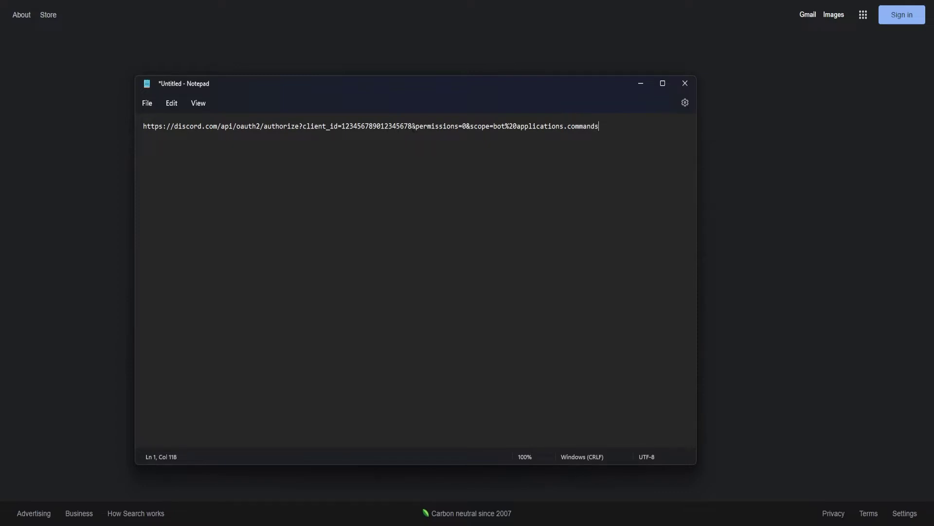
drag(413, 127, 343, 133)
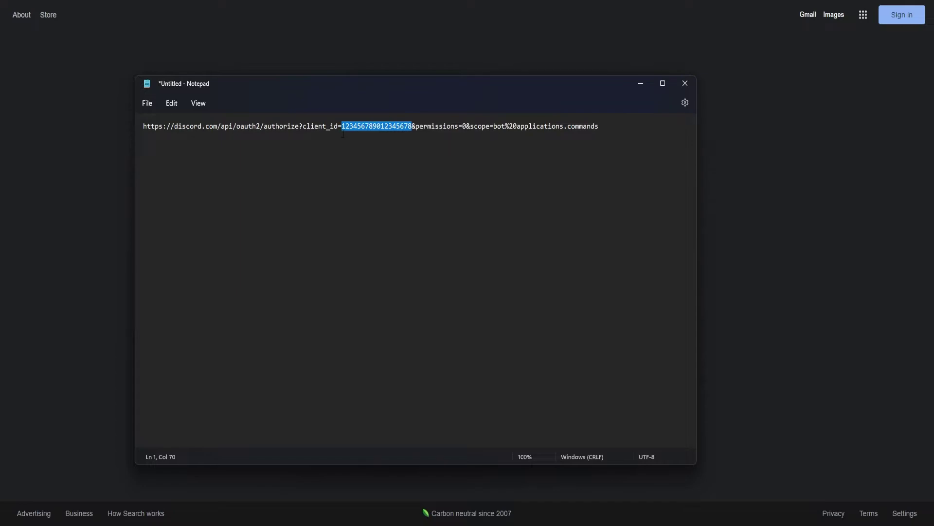
key(BackSpace)
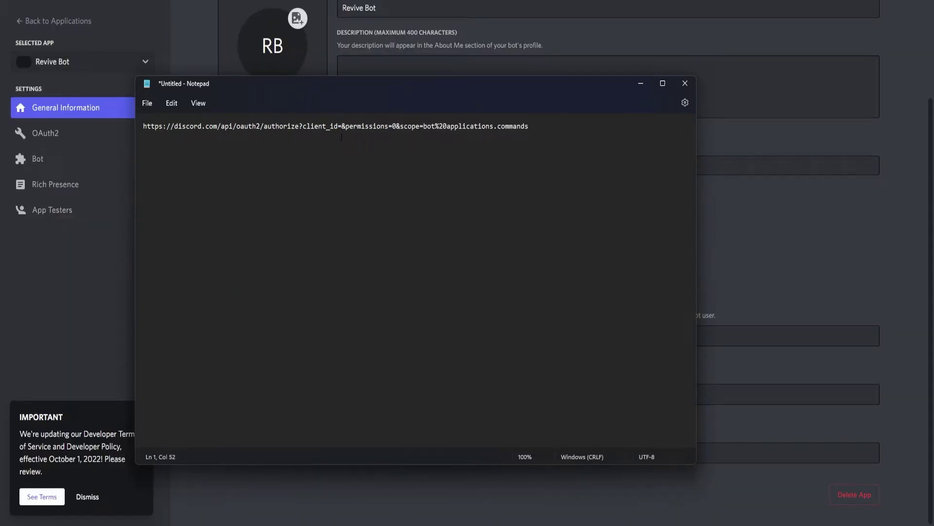
key(ctrl+v)
- Copy the finished invite URL into the browser and load the authorization page
key(ctrl+a)
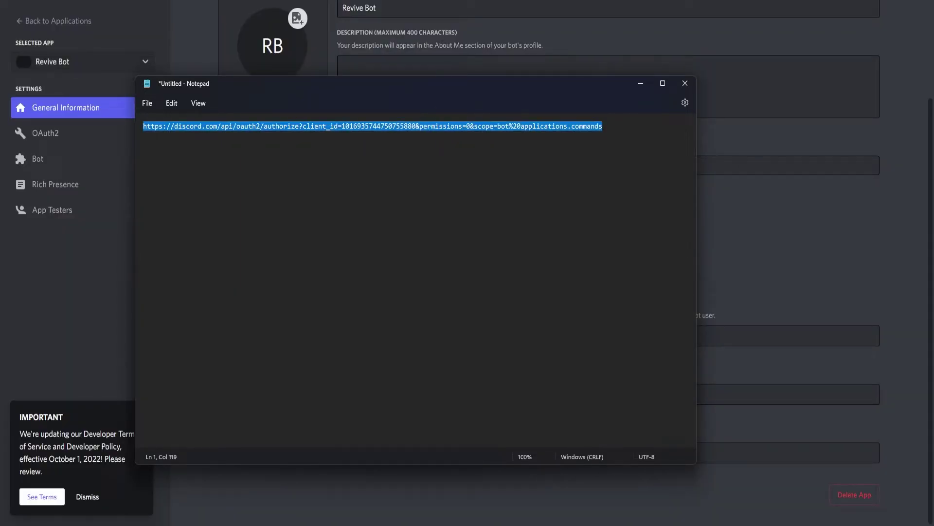
key(ctrl+c)
key(ctrl+v)
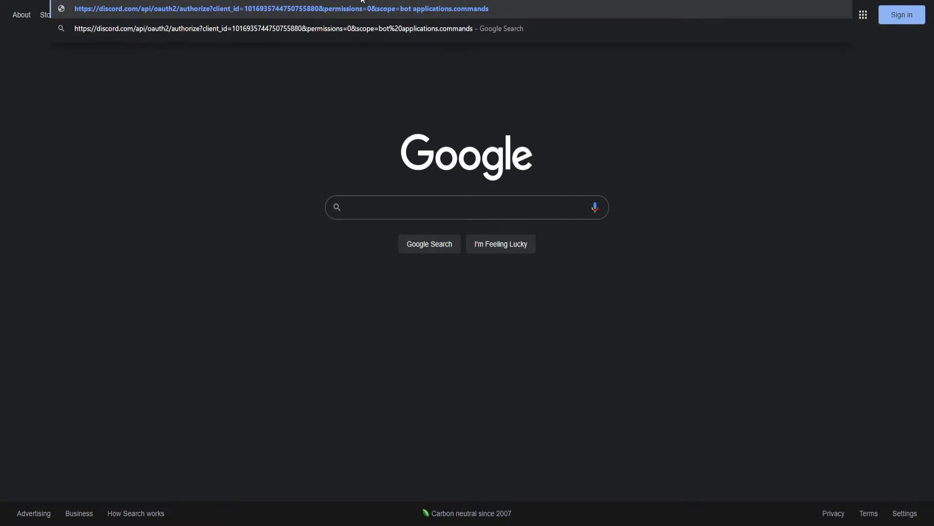
key(Return)
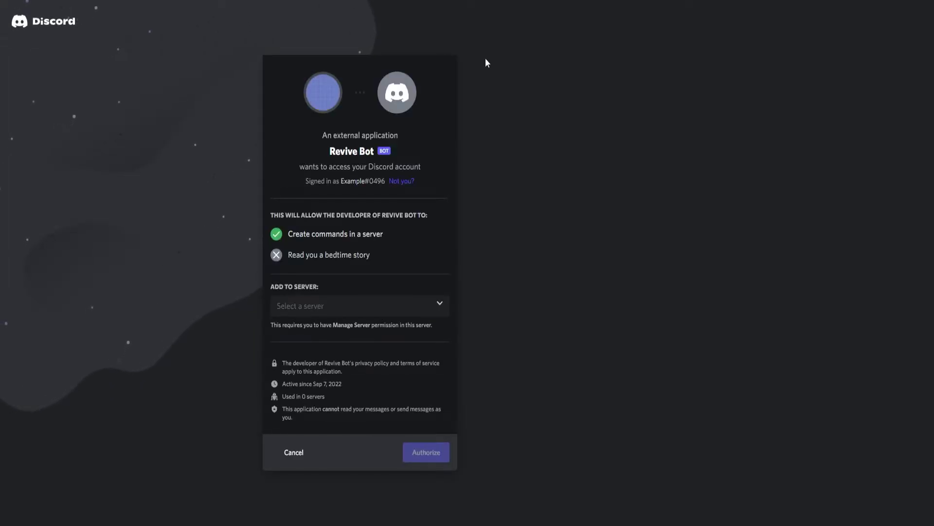
- Authorize Revive Bot for Tutorial Server and pass the hCaptcha 'I am human' check
click(361, 313)
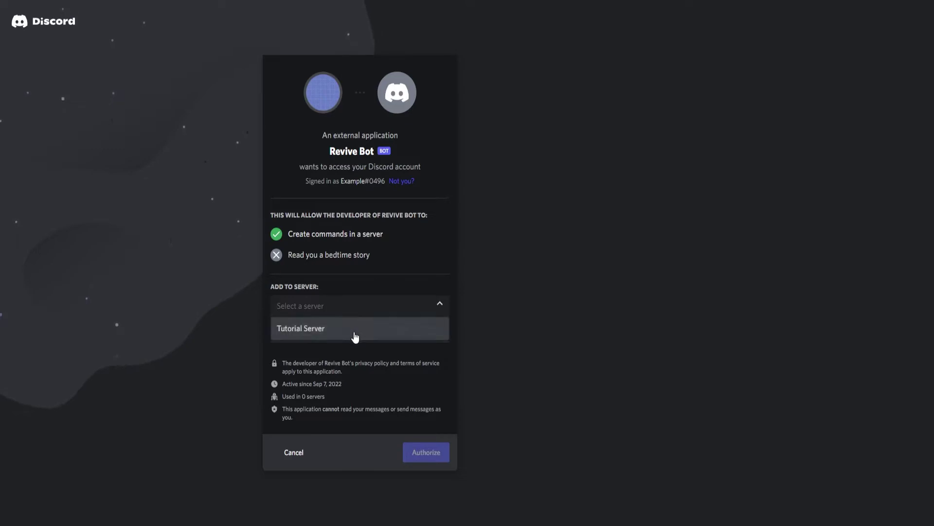
click(354, 334)
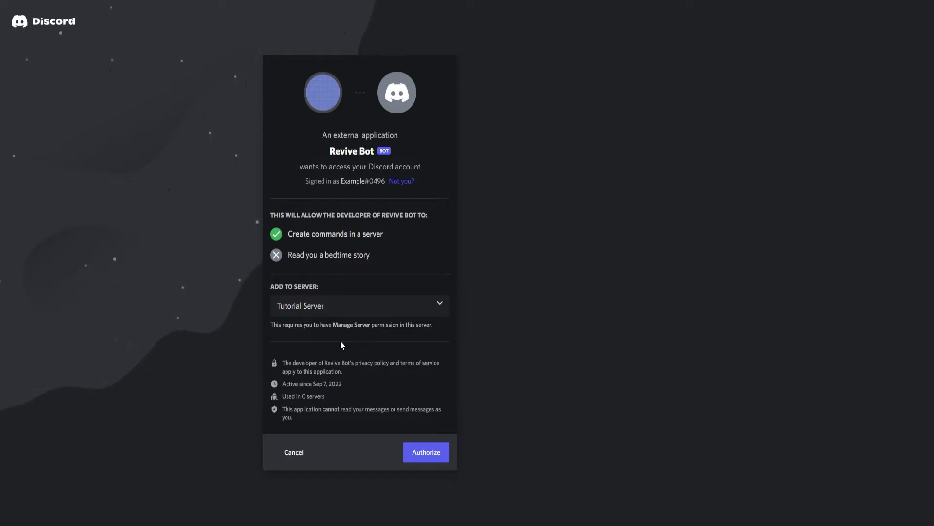
click(435, 455)
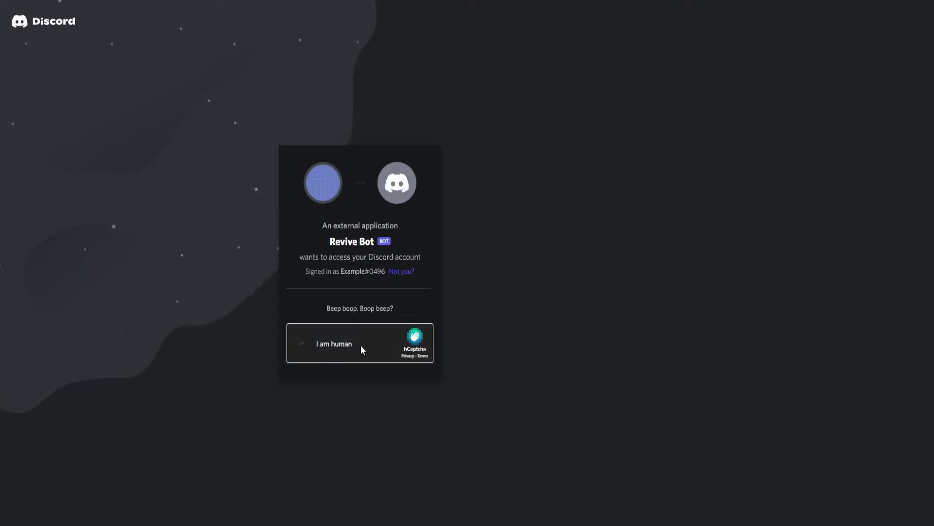
click(302, 343)
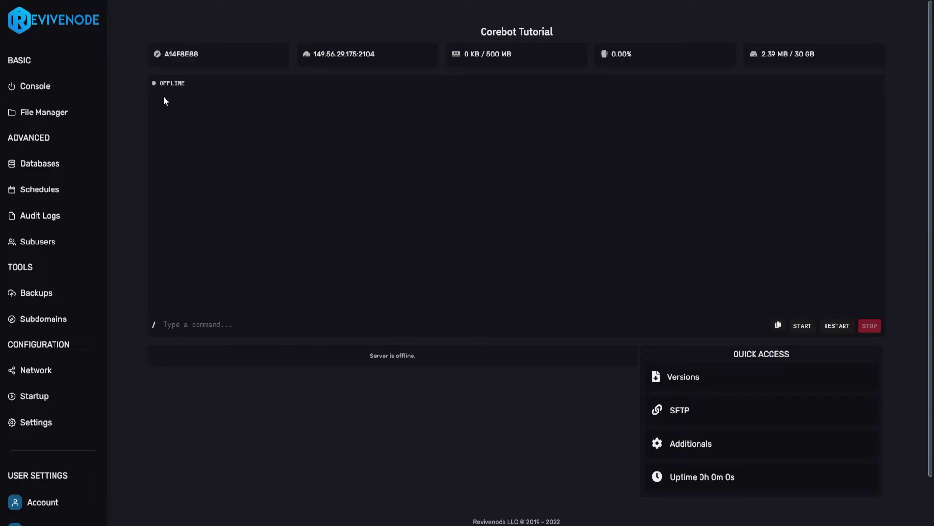
- Set the server's Docker image to nodejs_16 in Startup
click(49, 399)
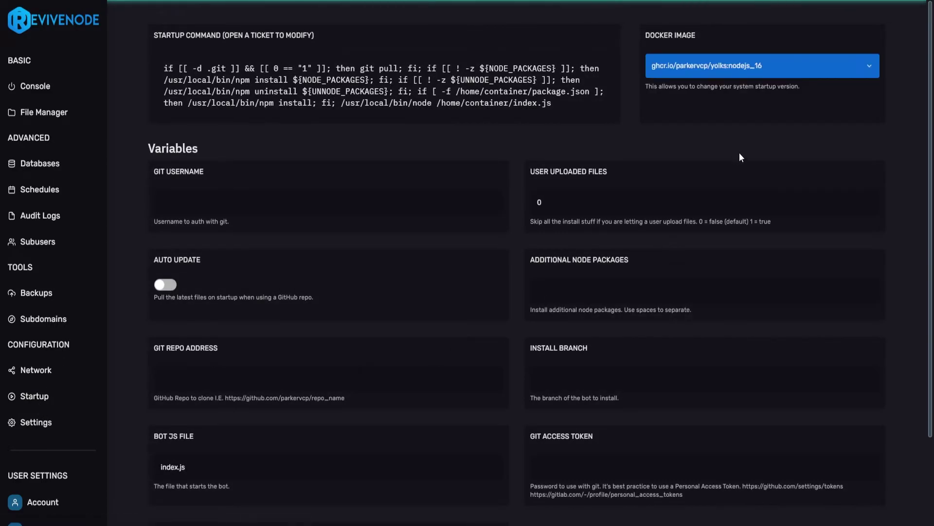
click(755, 69)
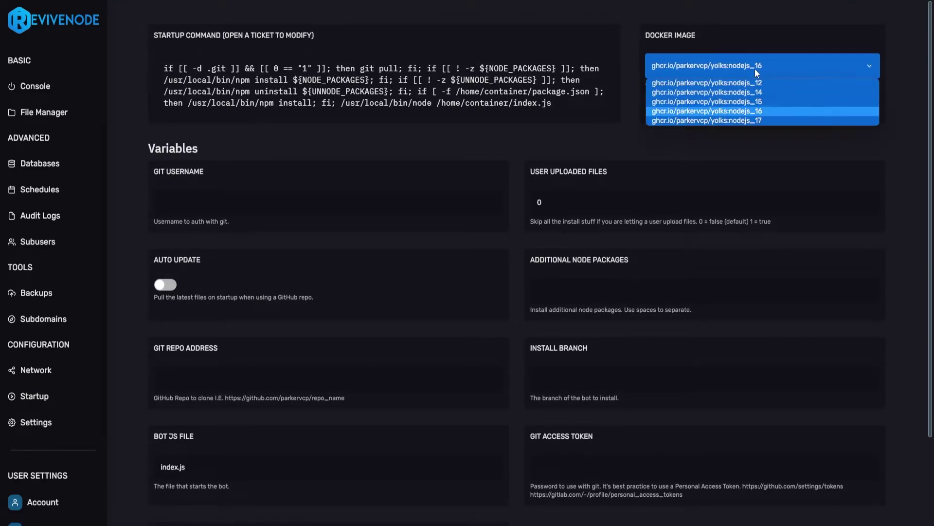
click(757, 80)
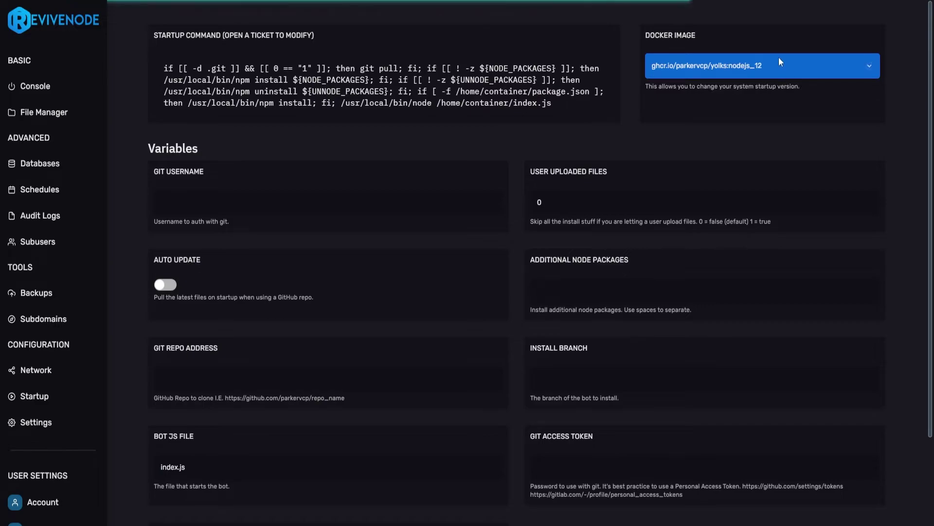
click(749, 66)
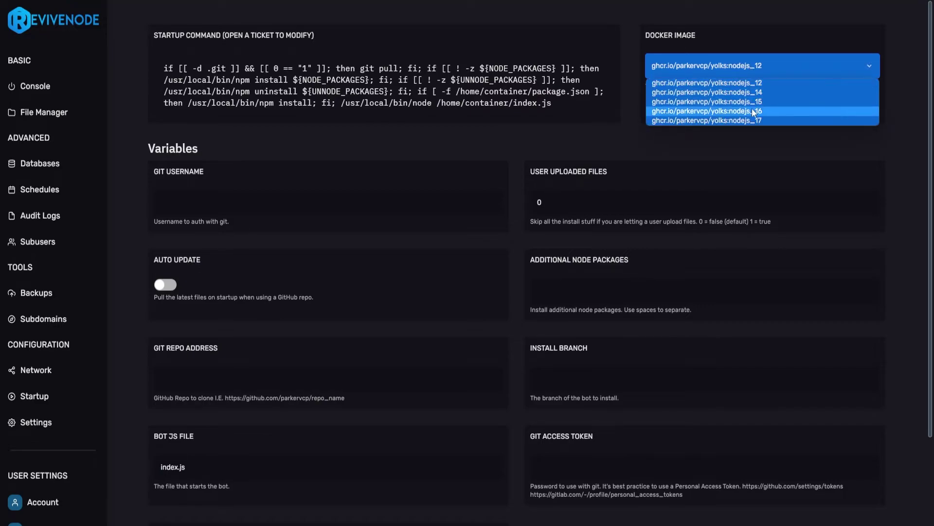
click(752, 109)
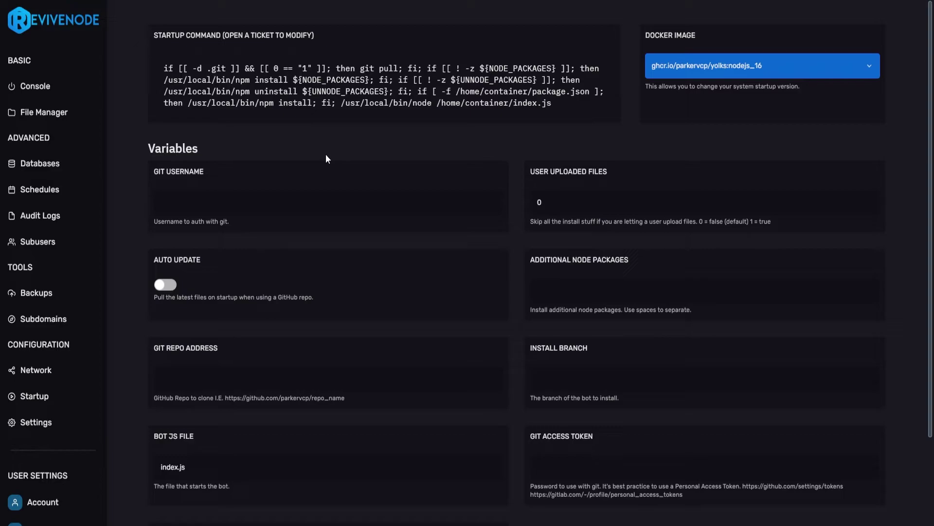
- Start the Corebot server and check the bot's status in the Discord member list
click(35, 92)
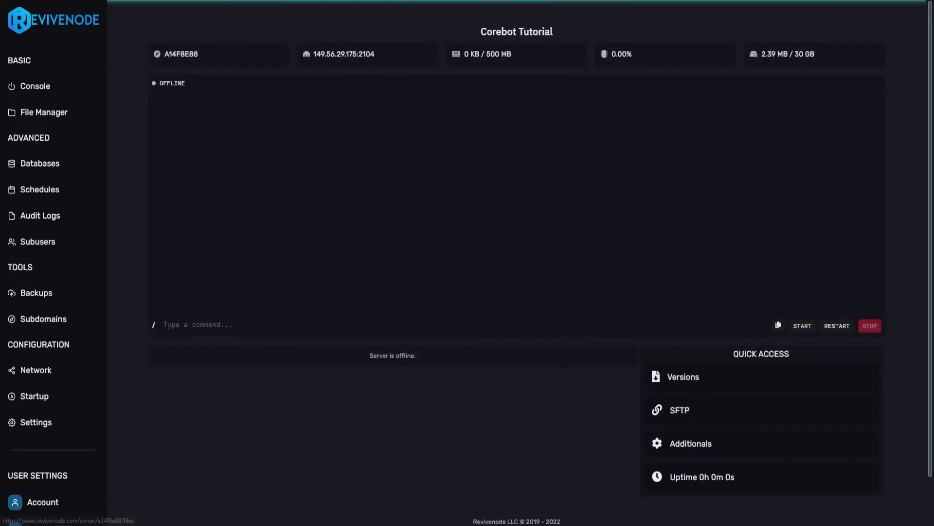
click(803, 327)
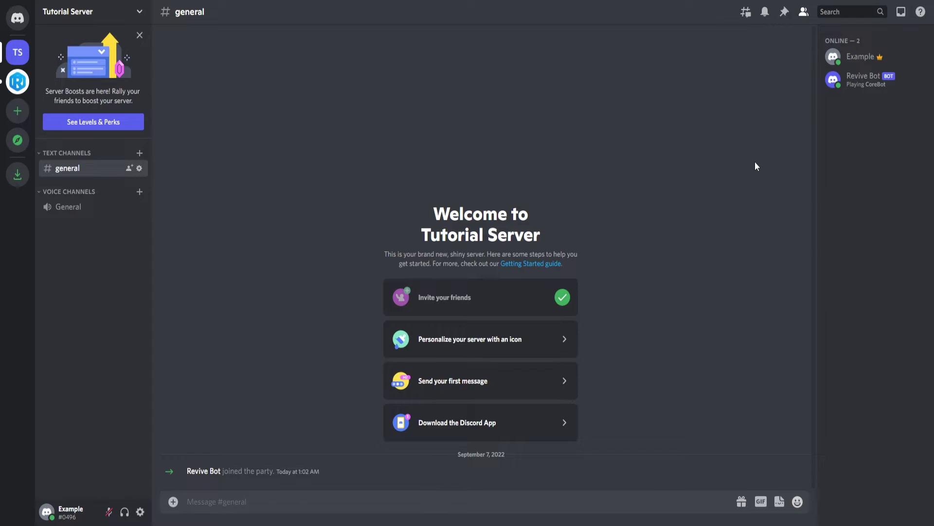
click(848, 58)
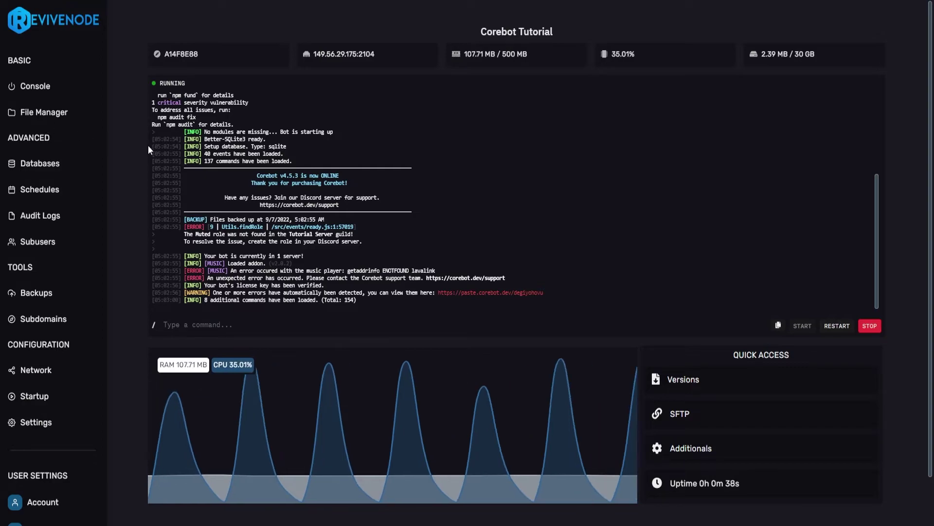
- Stop the running Corebot server after reviewing its SQLite startup log
click(864, 329)
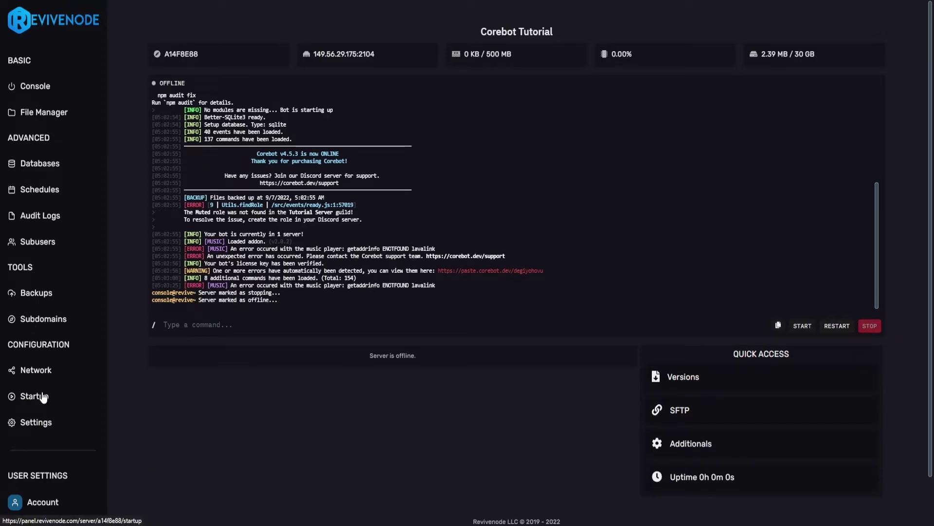
- Change Storage Type in configs/config.yml from sqlite to MySql, then select the MySQL Host–Password lines
right_click(43, 165)
click(51, 171)
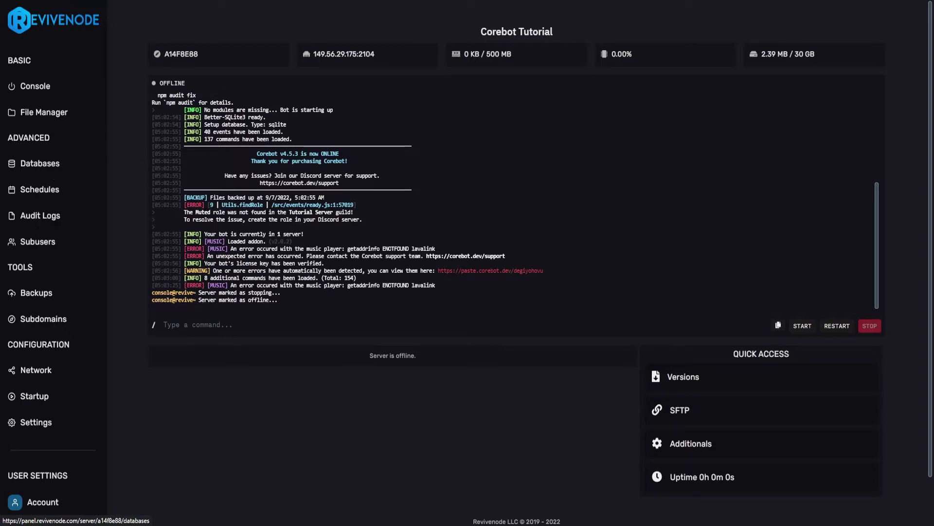
click(58, 115)
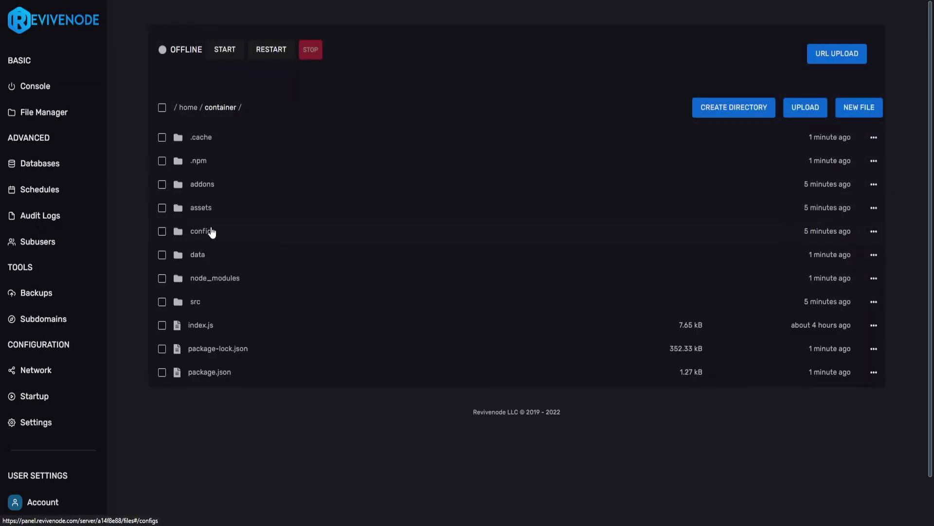
click(209, 231)
click(204, 211)
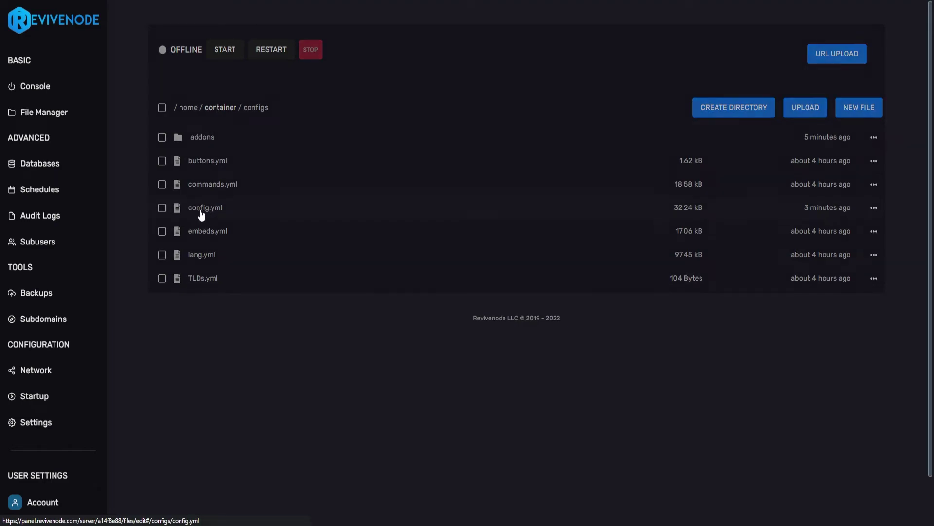
scroll(477, 283, down, 3)
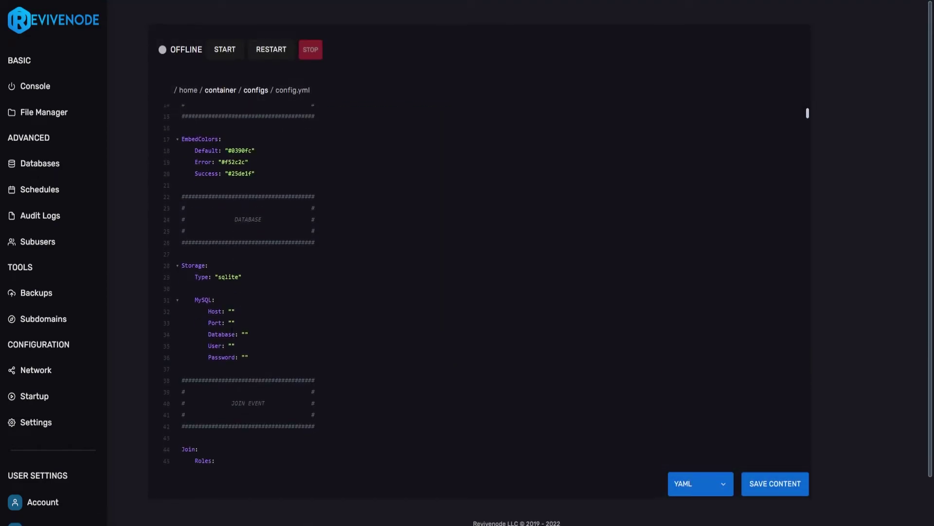
double_click(229, 276)
text(MySql)
drag(268, 357, 182, 308)
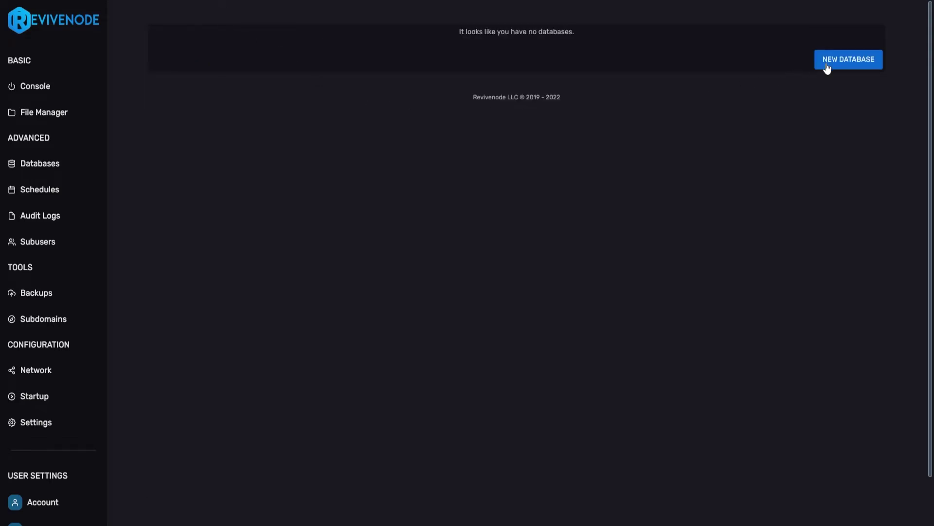
- Create a new database named corebot
click(826, 63)
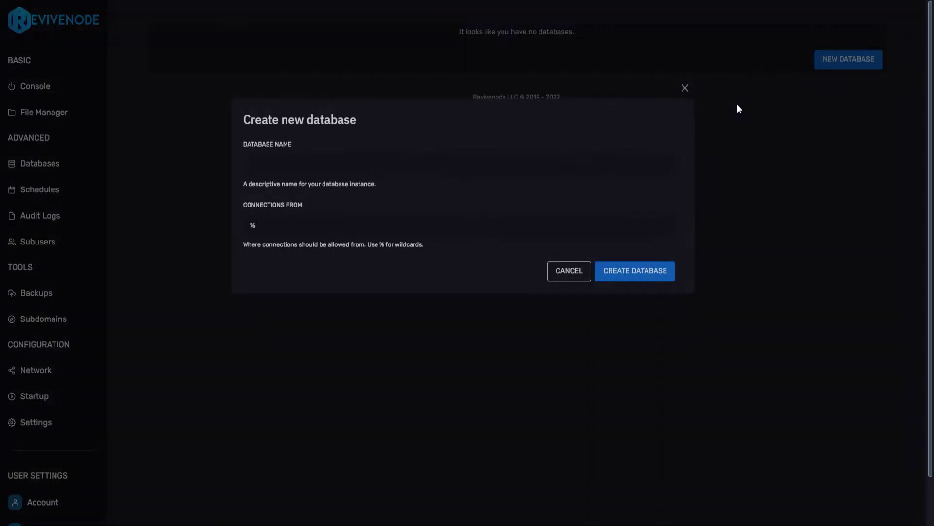
text(corebot)
click(609, 273)
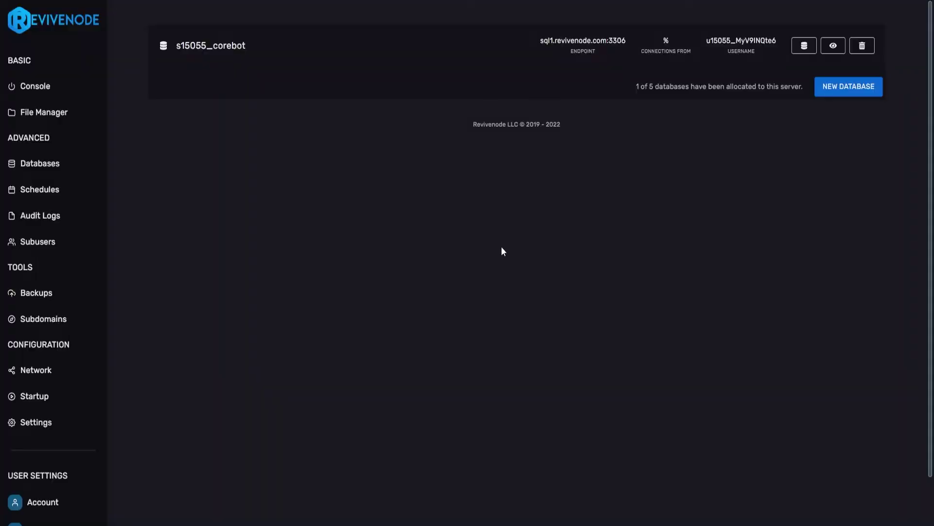
- Fill config.yml's MySQL Host with sql1.revivenode.com and Port with 3306
click(832, 46)
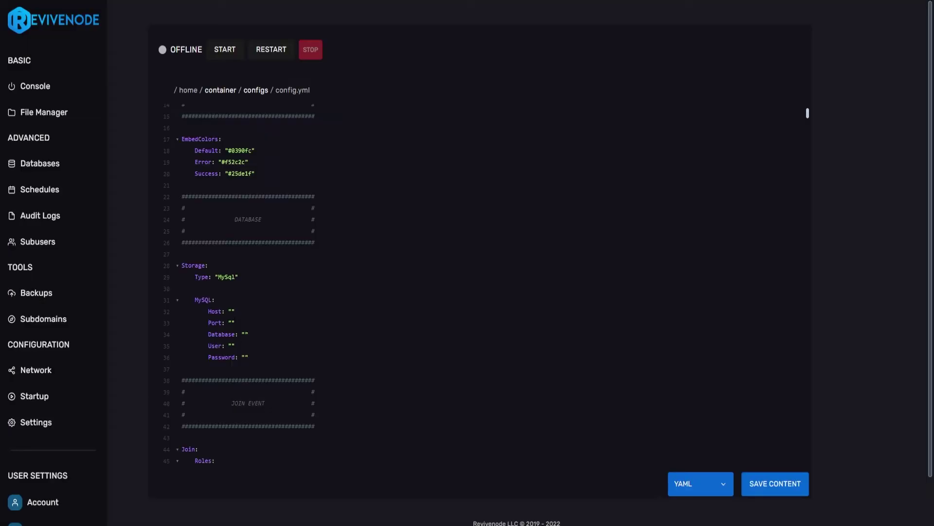
key(ctrl+v)
key(BackSpace)
key(BackSpace)
key(BackSpace)
key(BackSpace)
key(BackSpace)
text(3306)
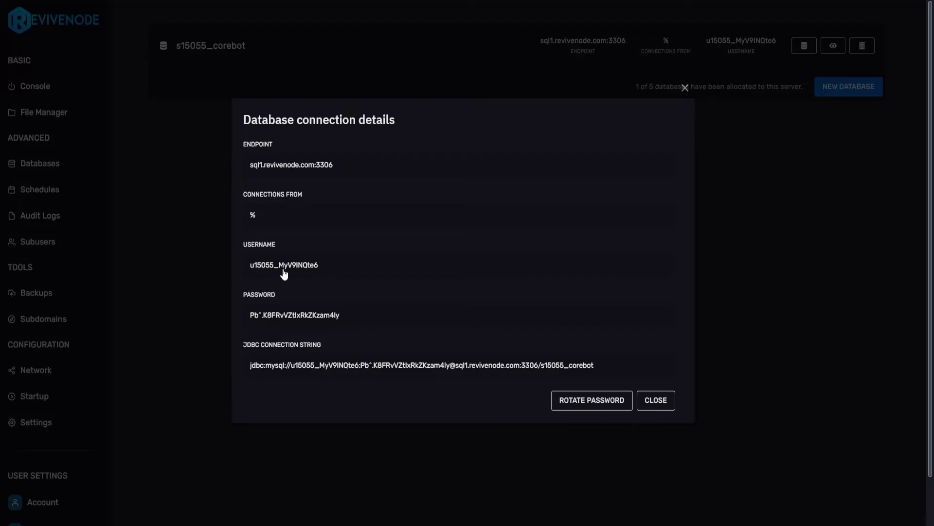
- Paste the database username, password and name s15055_corebot into config.yml and save it
click(285, 273)
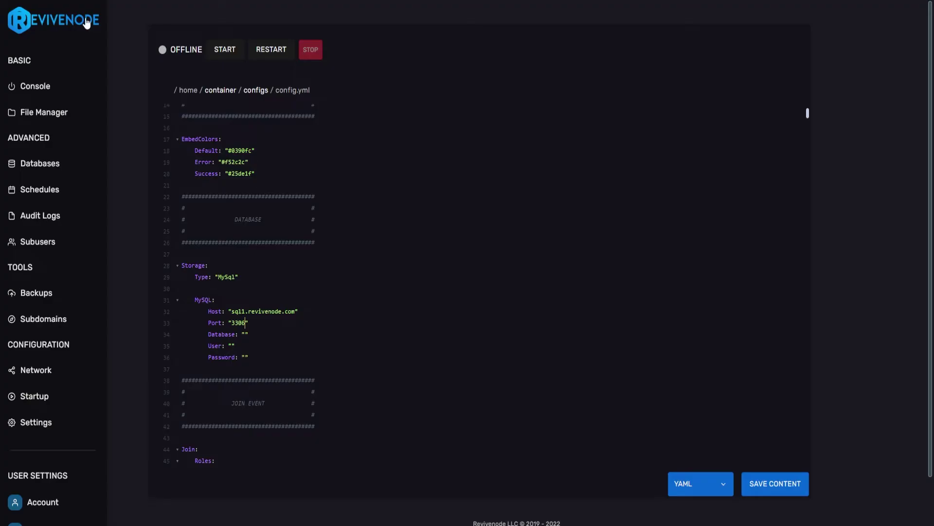
key(ctrl+v)
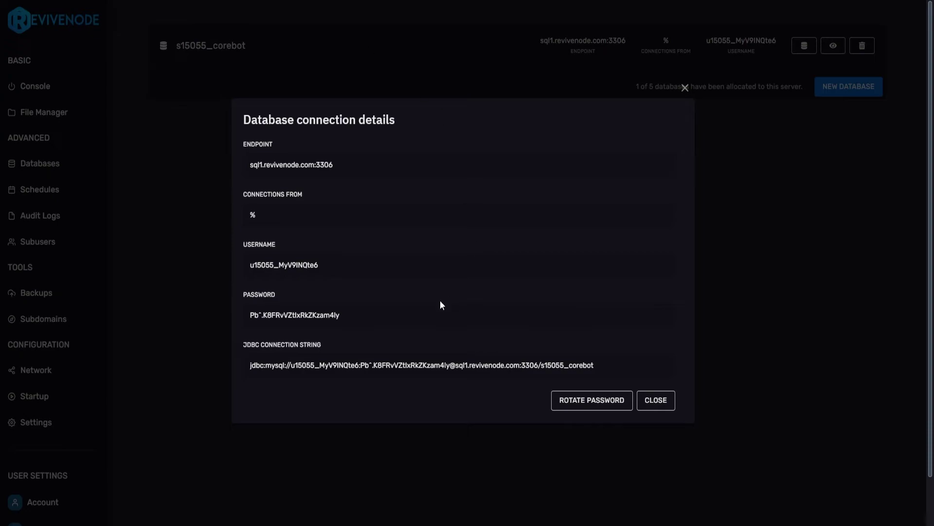
click(277, 323)
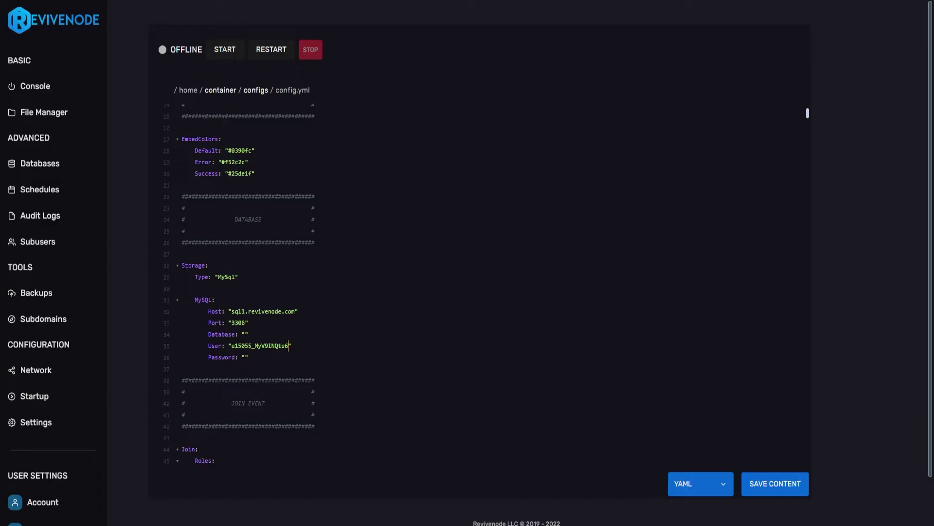
key(ctrl+v)
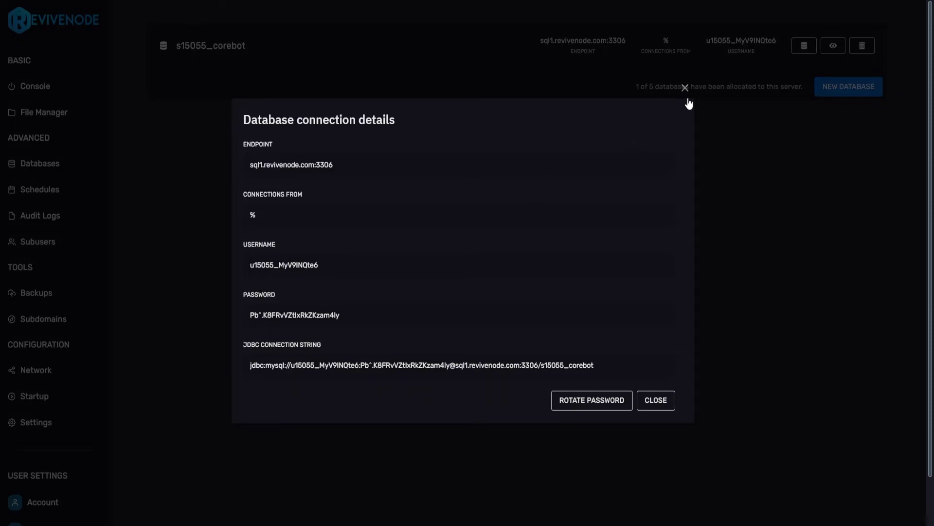
click(687, 90)
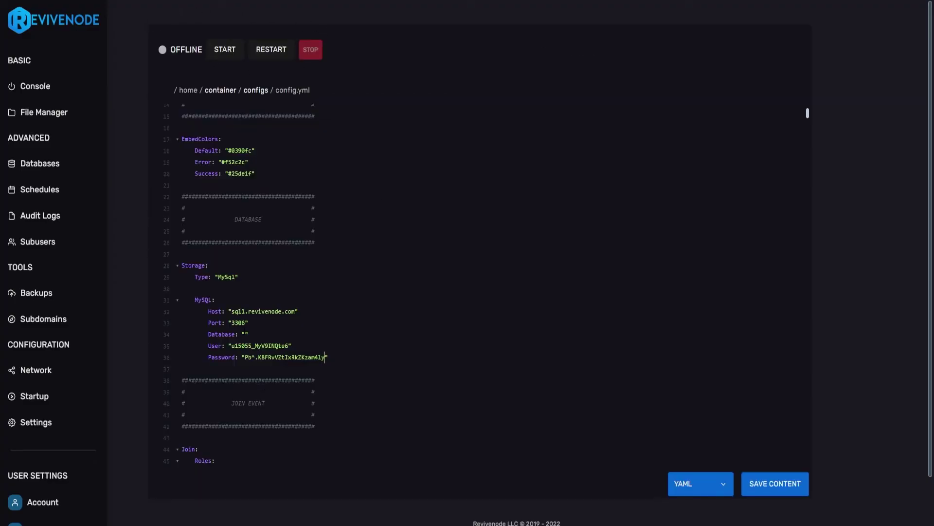
click(245, 334)
key(ctrl+v)
click(793, 487)
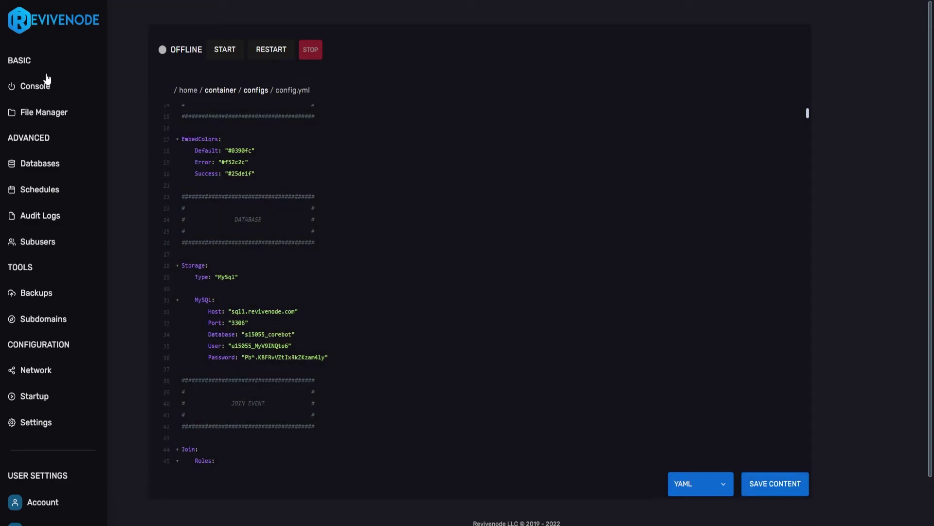
click(46, 86)
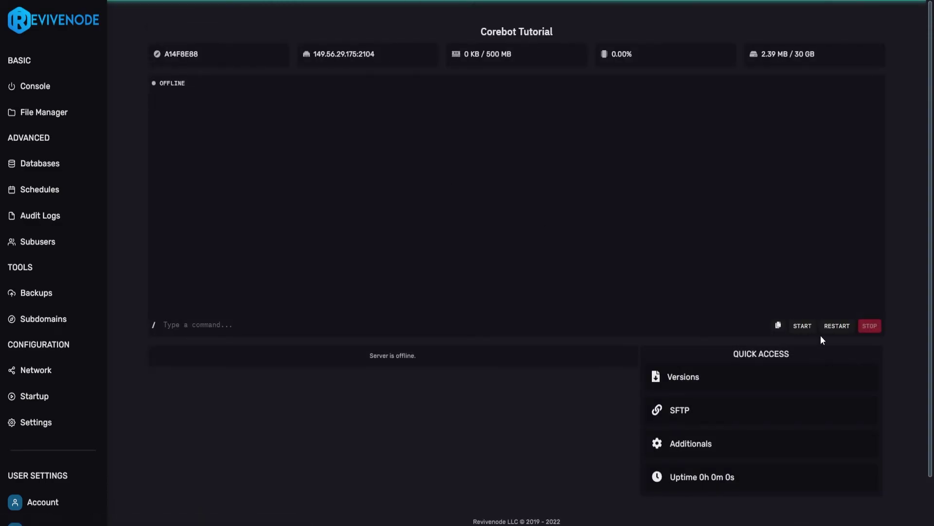
- Start the server so Corebot connects to MySQL and comes online
click(808, 330)
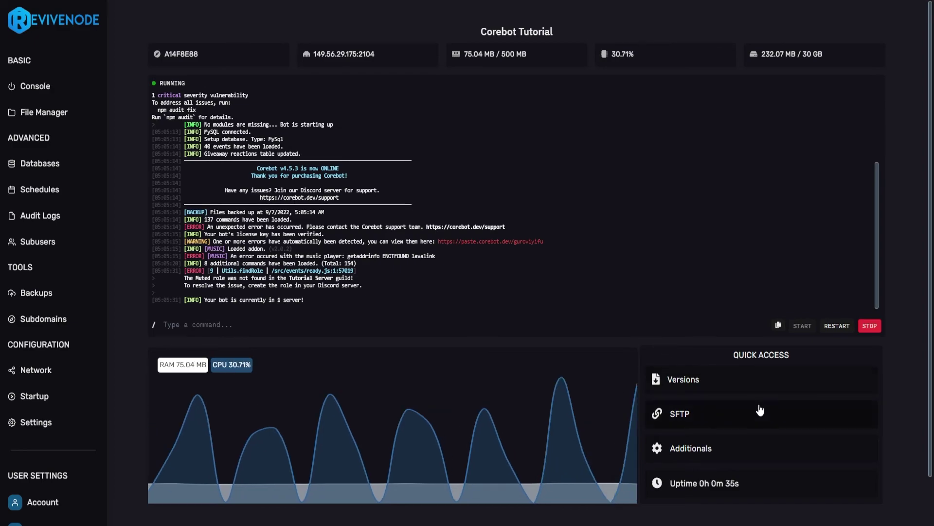
- Add better-sqlite3 to the Additional Node Packages startup setting
click(25, 397)
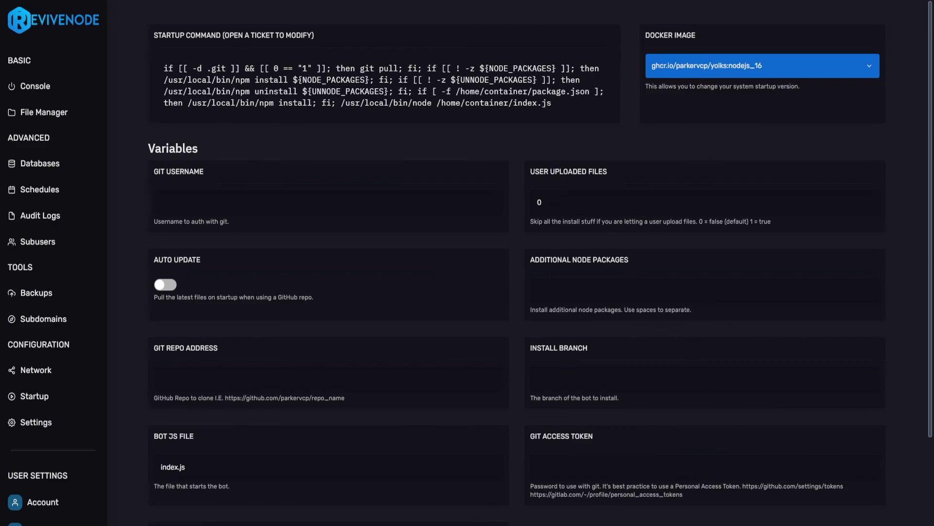
drag(529, 260, 651, 264)
click(559, 291)
text(better-sqlite3)
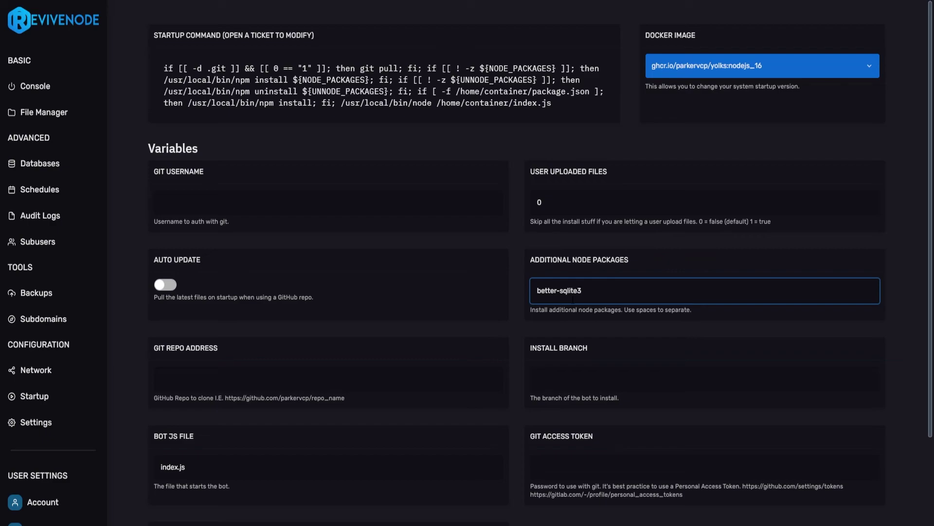
click(522, 264)
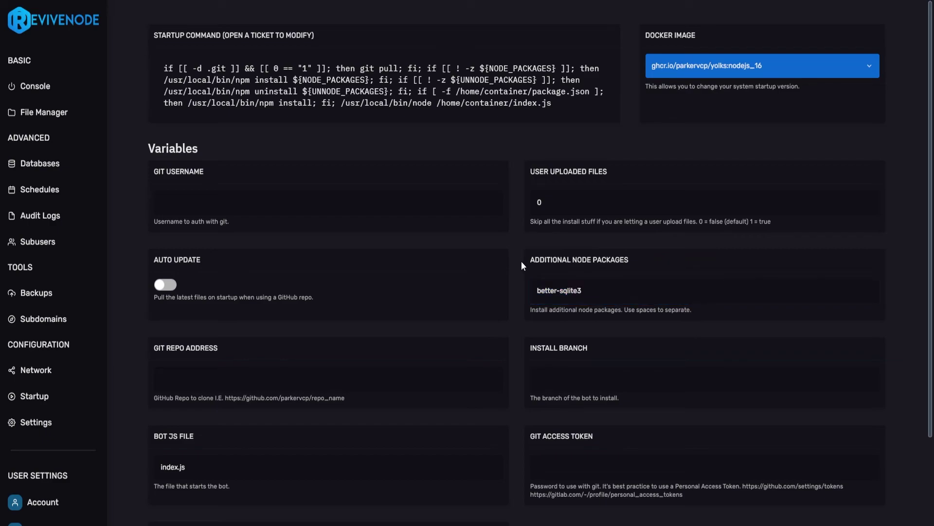
click(582, 291)
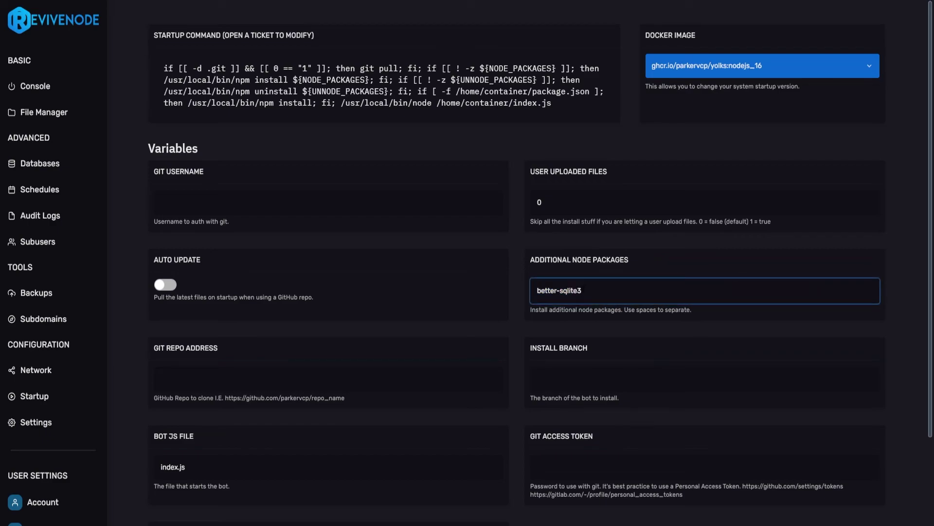
click(567, 246)
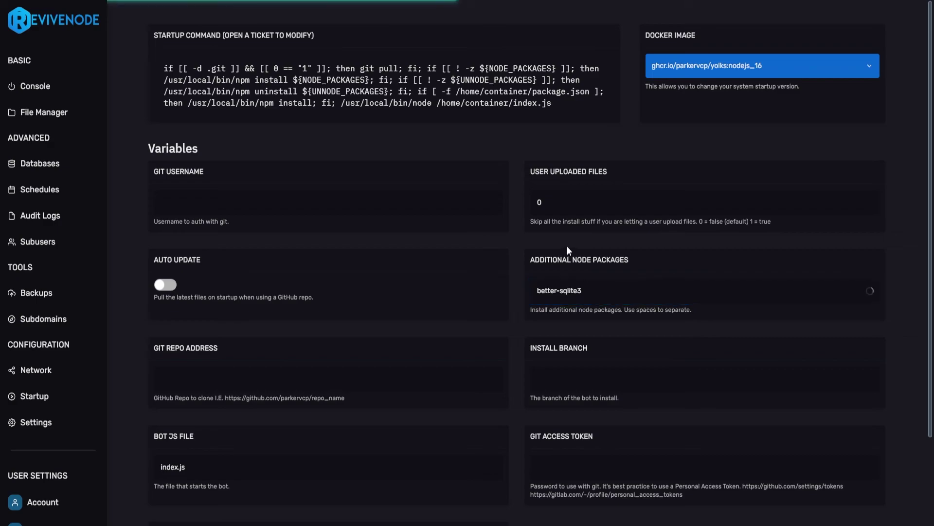
- Delete the node_modules folder from the File Manager and stop the server
click(60, 115)
click(162, 279)
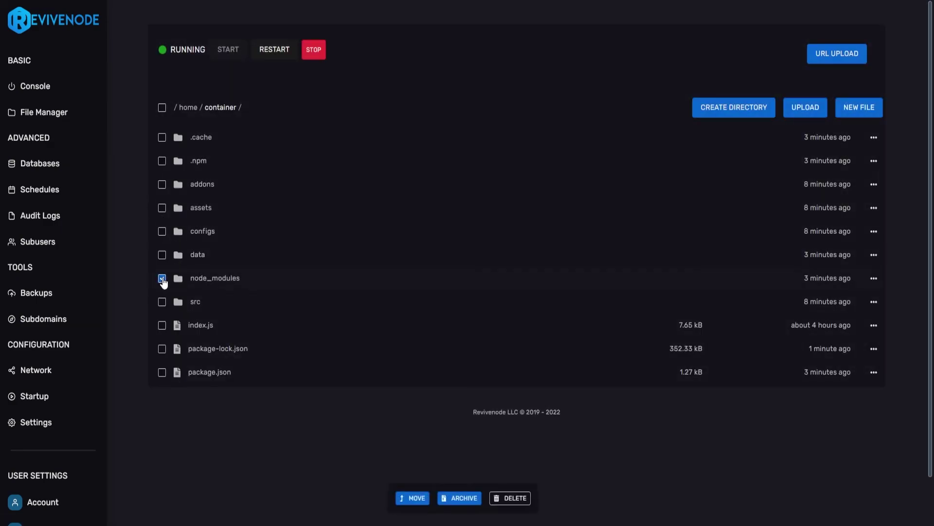
click(510, 498)
click(635, 204)
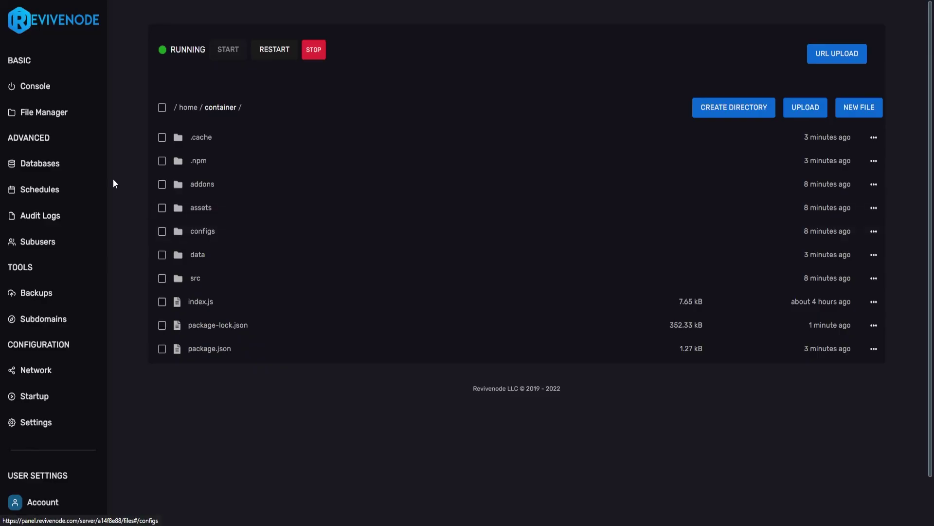
click(320, 54)
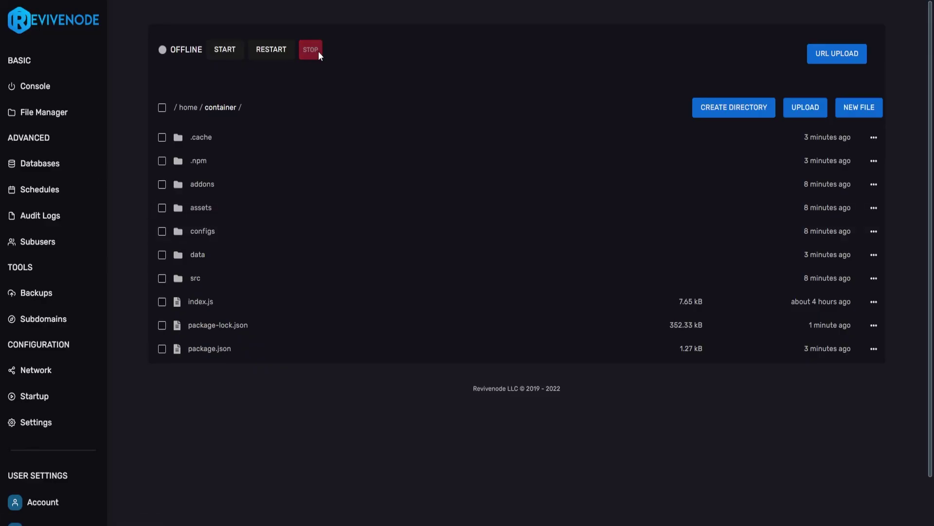
click(34, 94)
- Start the Corebot server again from the Console
click(806, 328)
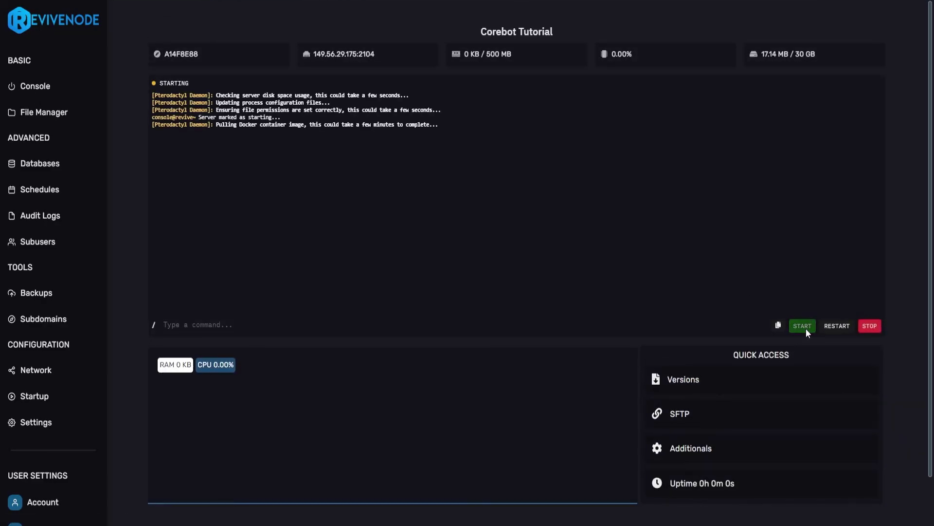